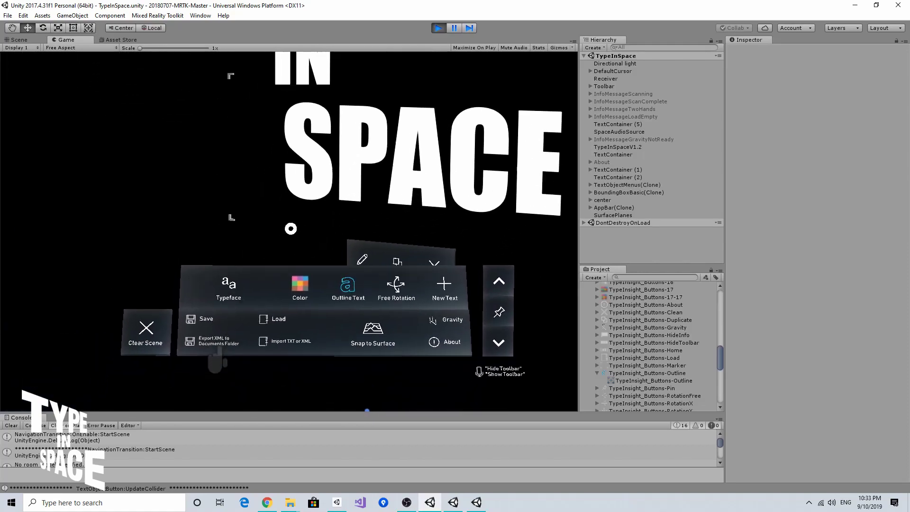
Open the typeface list from the floating toolbar in the running TypeInSpace scene and stop play mode
click(289, 229)
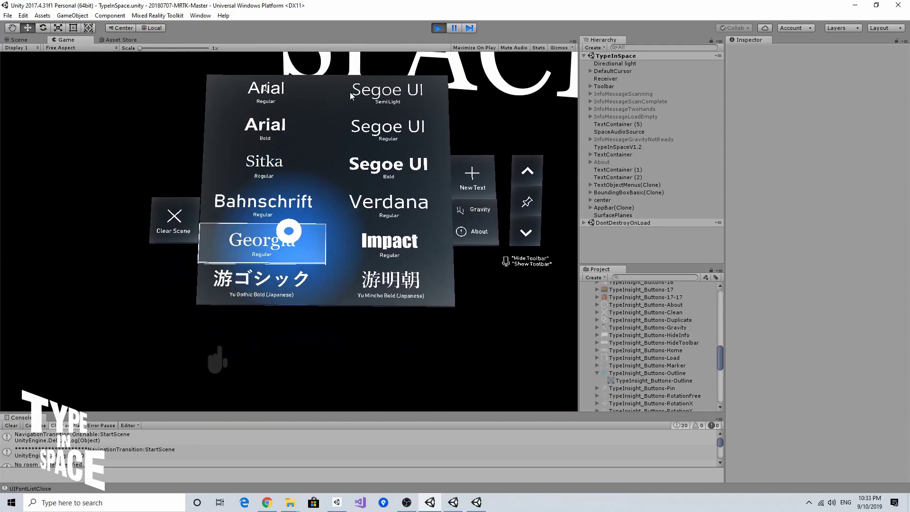
click(439, 27)
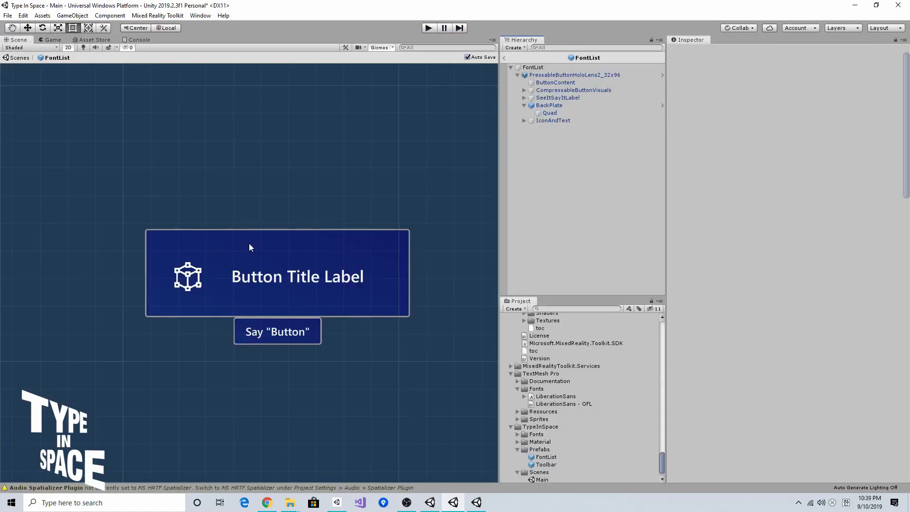
scroll(249, 243, up, 2)
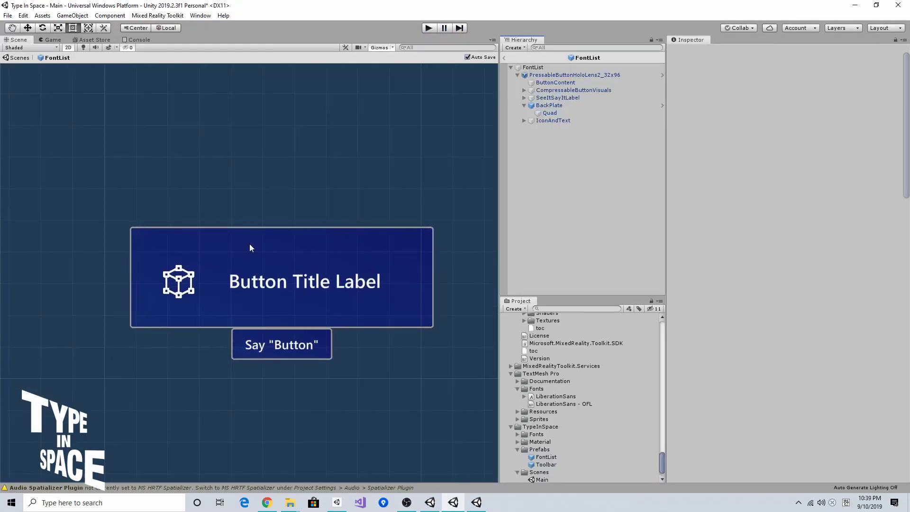
scroll(309, 231, down, 1)
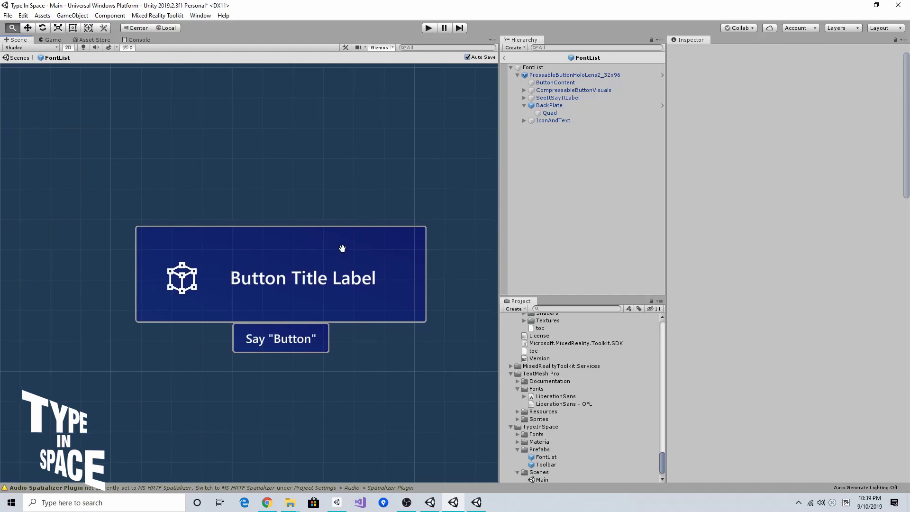
middle_drag(341, 246, 312, 242)
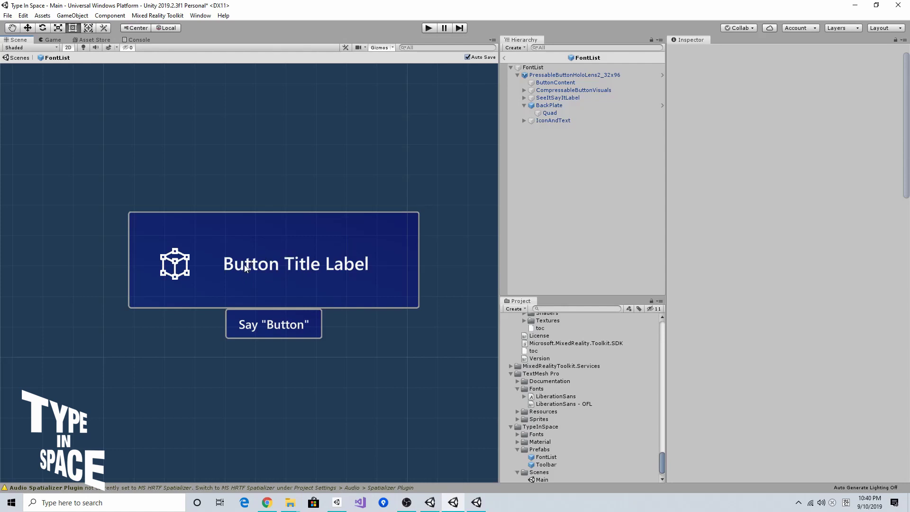
Switch to the Unity 2017 TypeInSpace project, play the scene and open the toolbar's typeface list
key(alt+Tab)
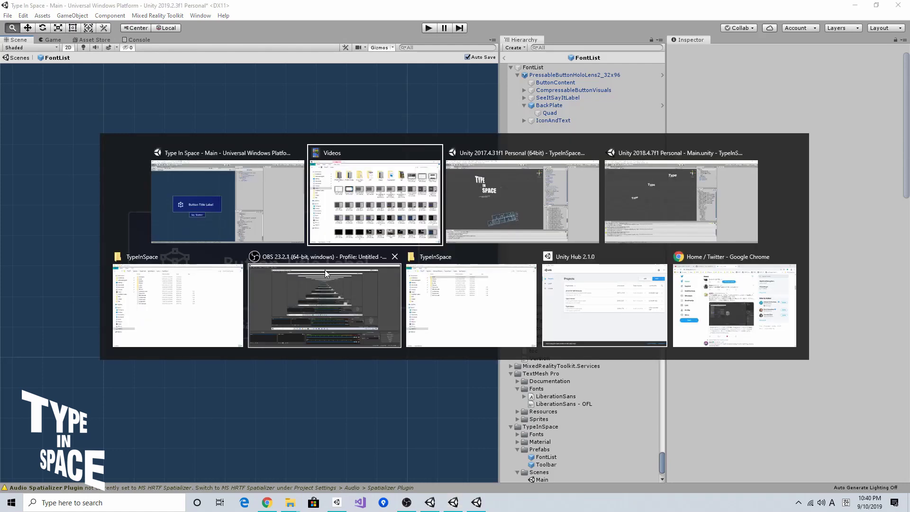
key(alt+Tab)
click(438, 28)
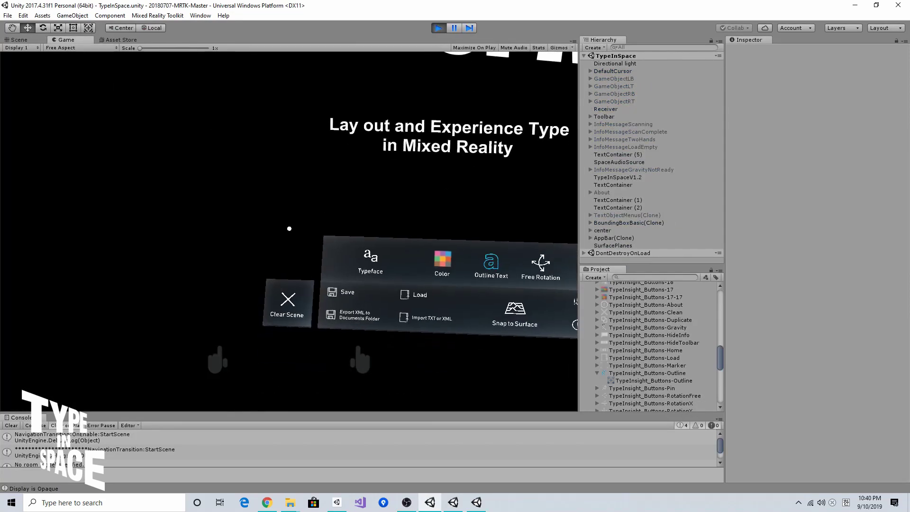
click(289, 229)
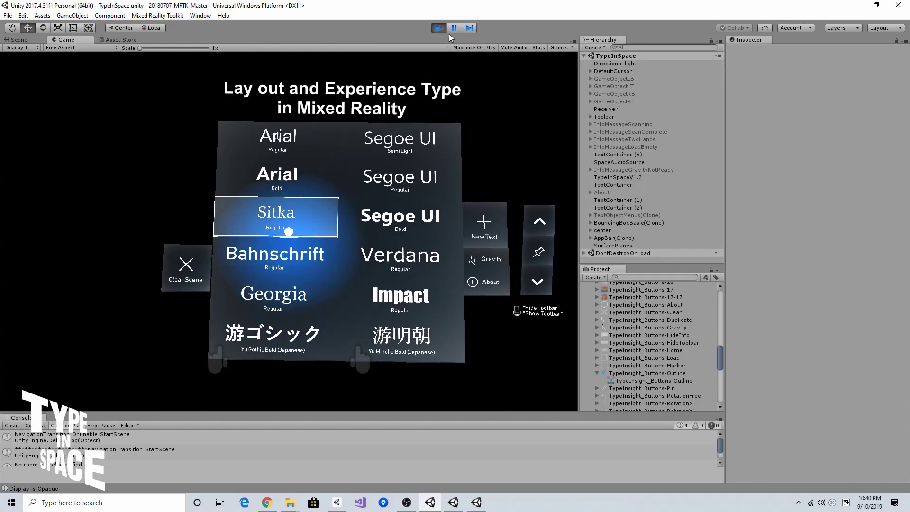
Switch back to the Unity 2019 Type In Space project and deactivate UIButtonSquareIcon under the FontList button's IconAndText
key(alt+Tab)
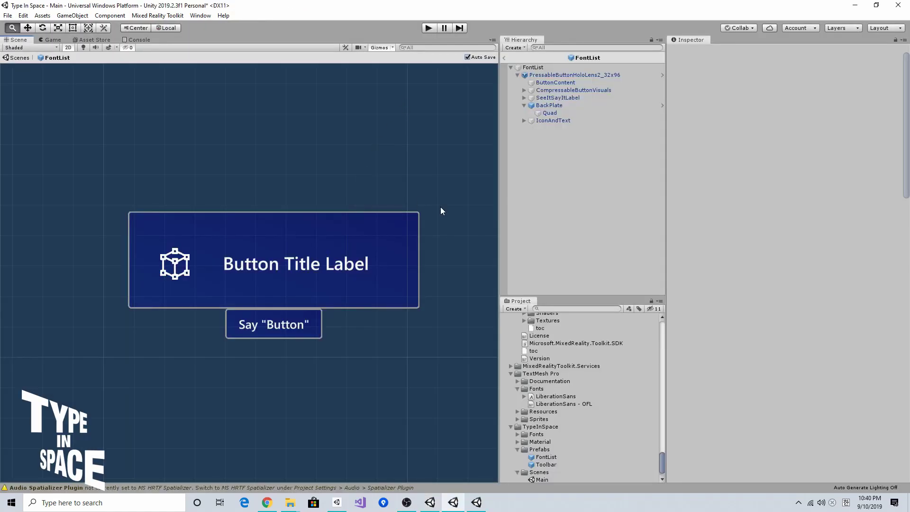
click(551, 113)
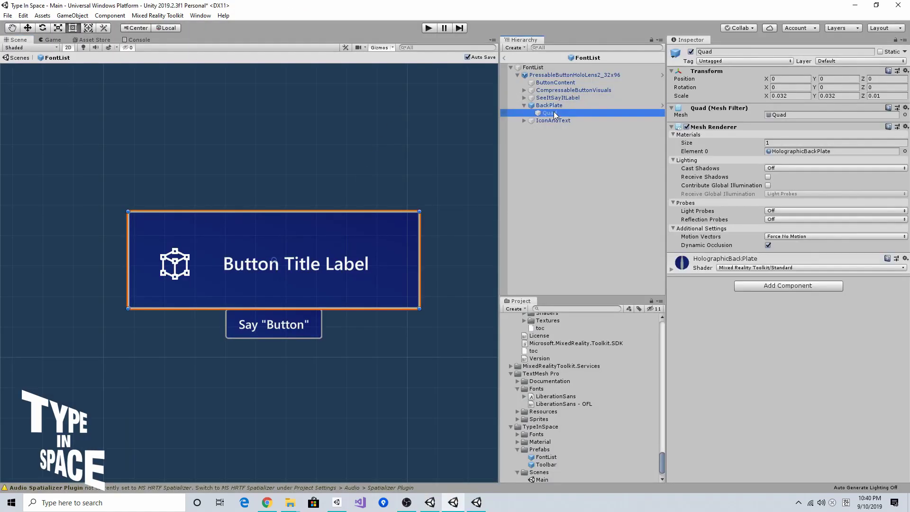
click(525, 120)
click(546, 120)
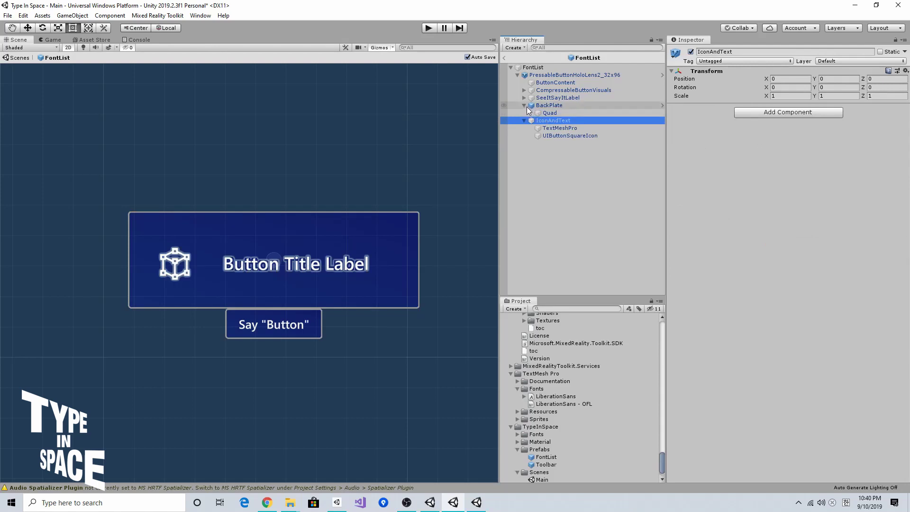
click(525, 105)
click(557, 121)
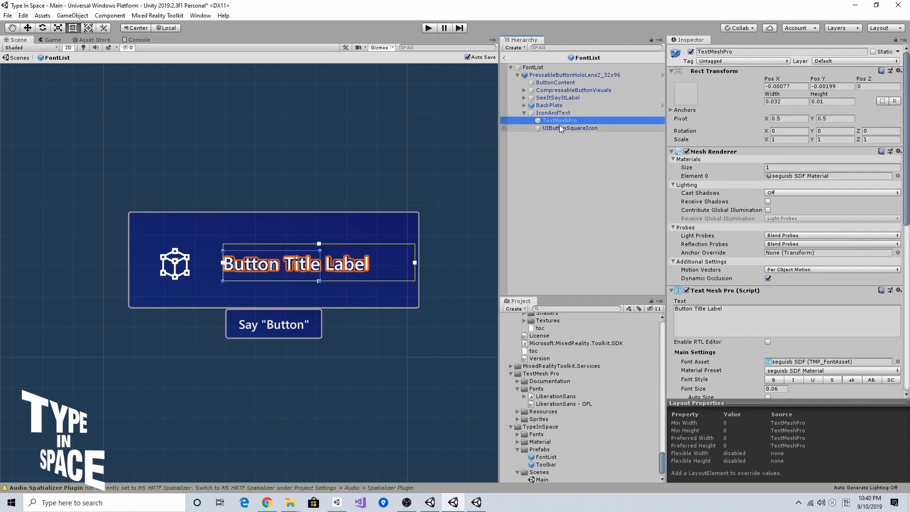
click(559, 128)
Move the TextMeshPro label to the button's lower-left area, at about X -0.0264 and Y -0.0098
click(551, 120)
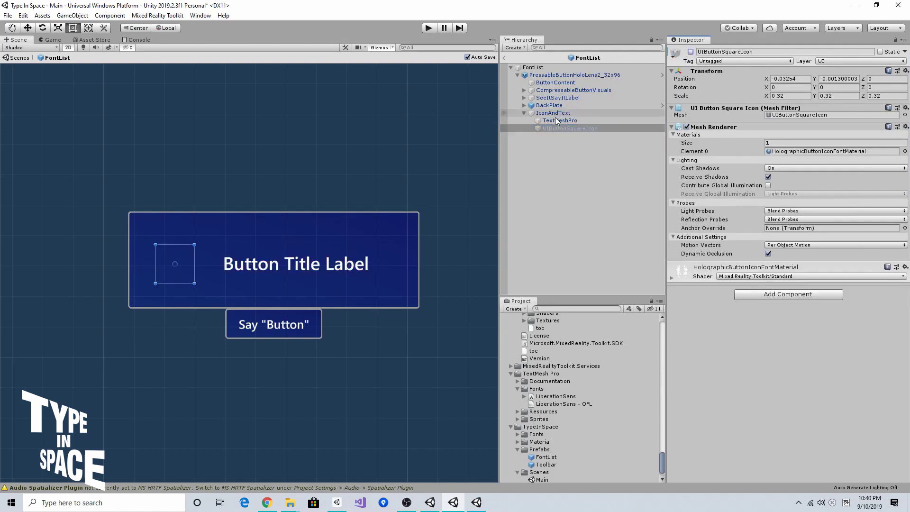
key(w)
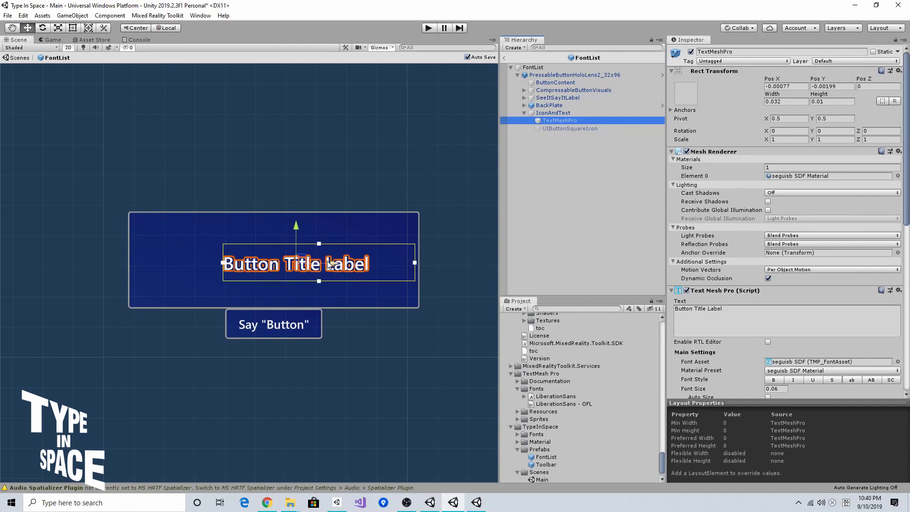
drag(332, 265, 255, 266)
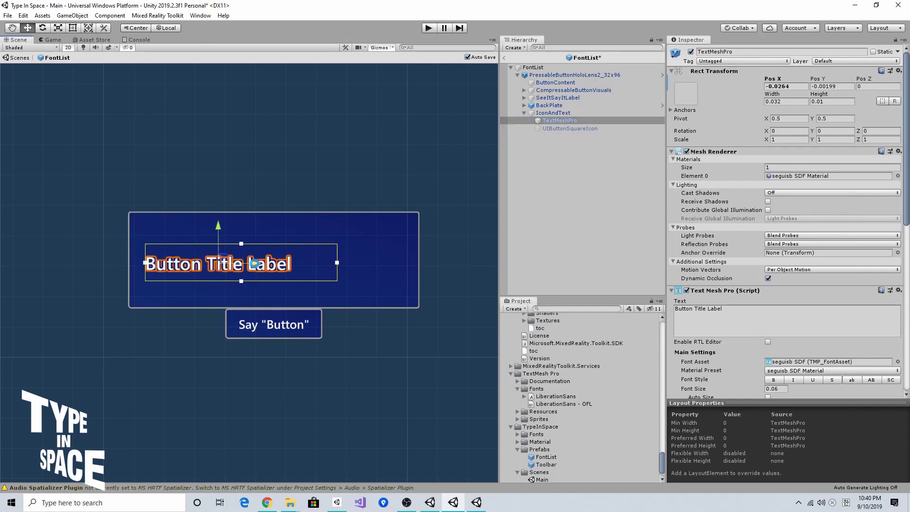
drag(218, 225, 220, 248)
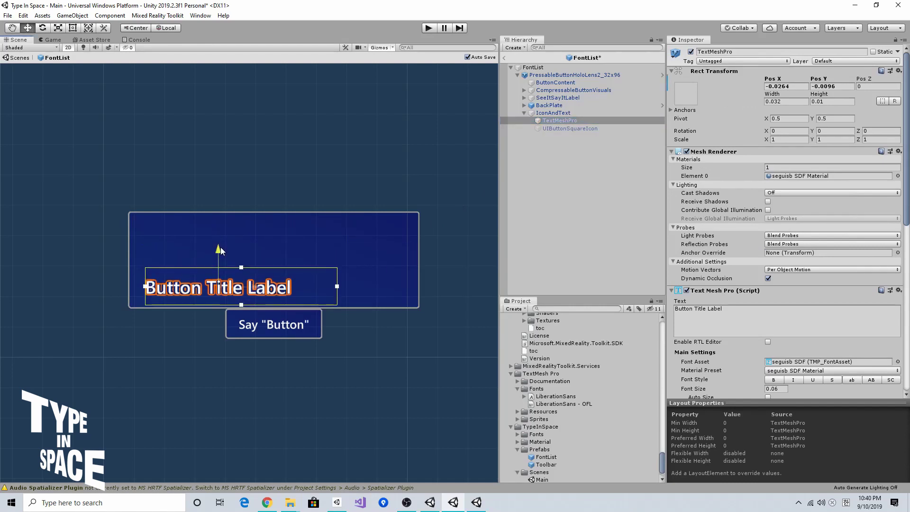
Duplicate the TextMeshPro label and move the copy up to about Y 0.005, above the original
click(556, 115)
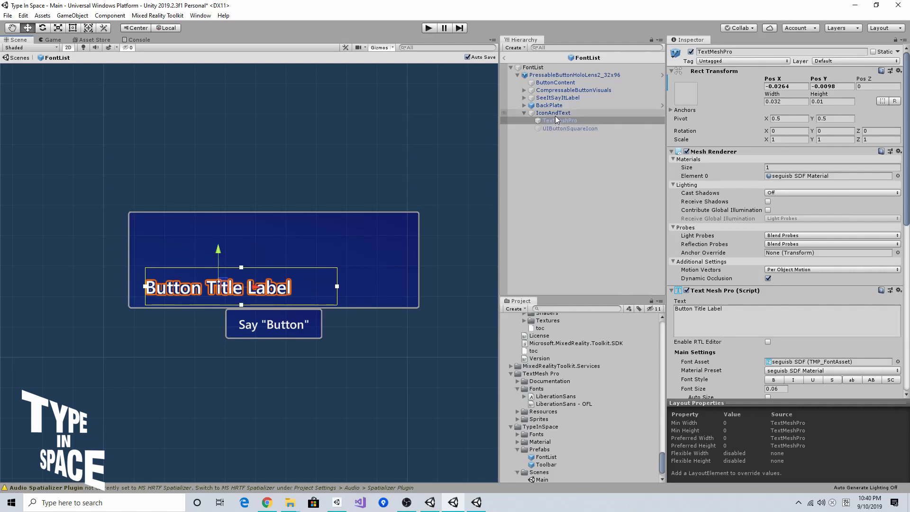
click(558, 122)
key(ctrl+d)
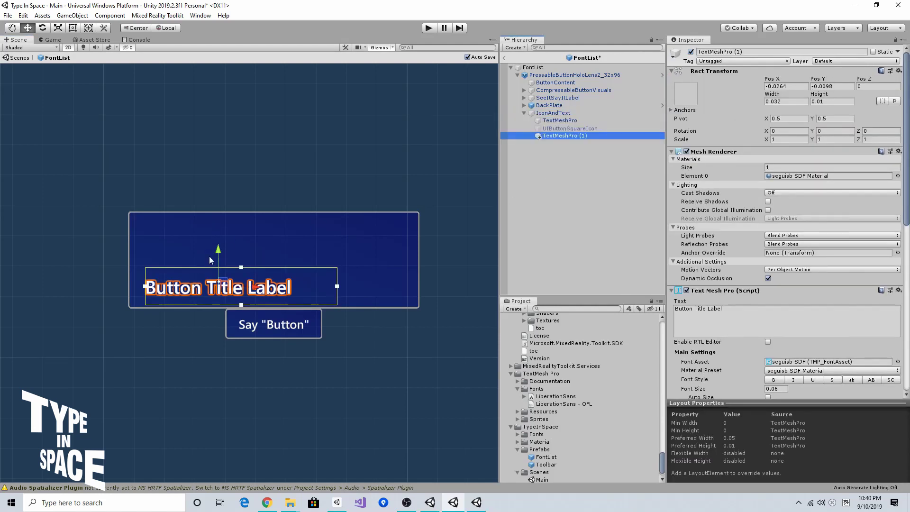
drag(218, 251, 224, 210)
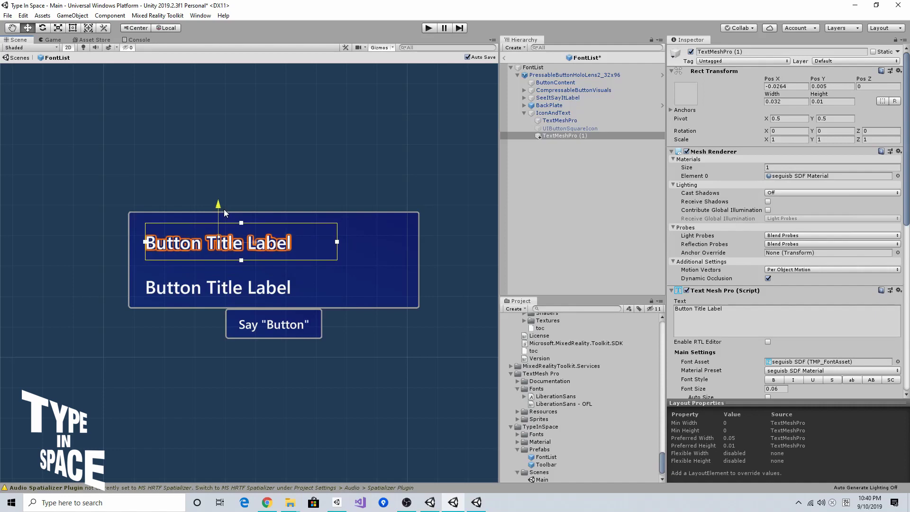
Set the upper label's font size to 0.12 and widen its text box to near the button's right edge
scroll(790, 291, down, 10)
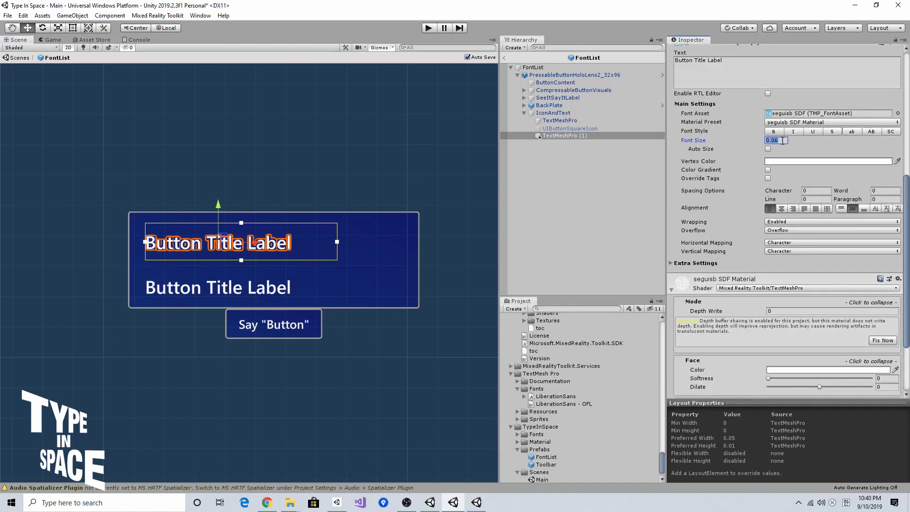
text(0.12)
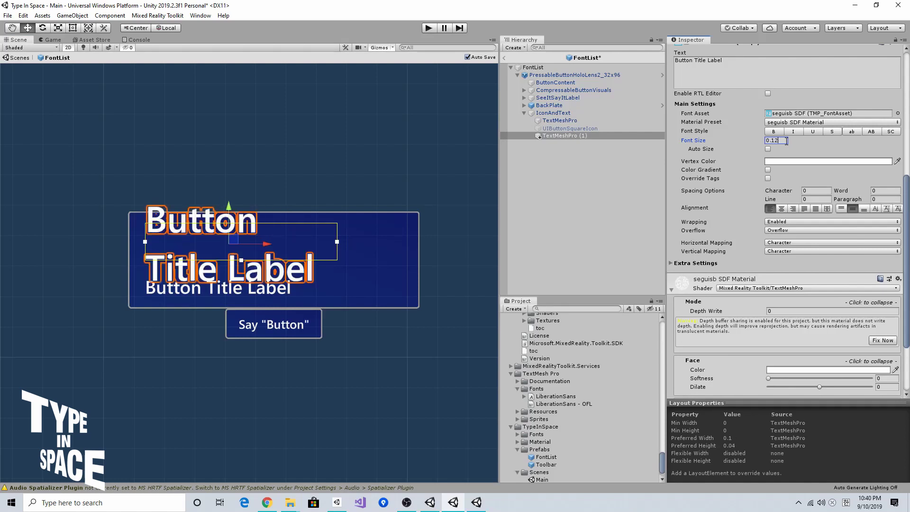
drag(337, 242, 423, 244)
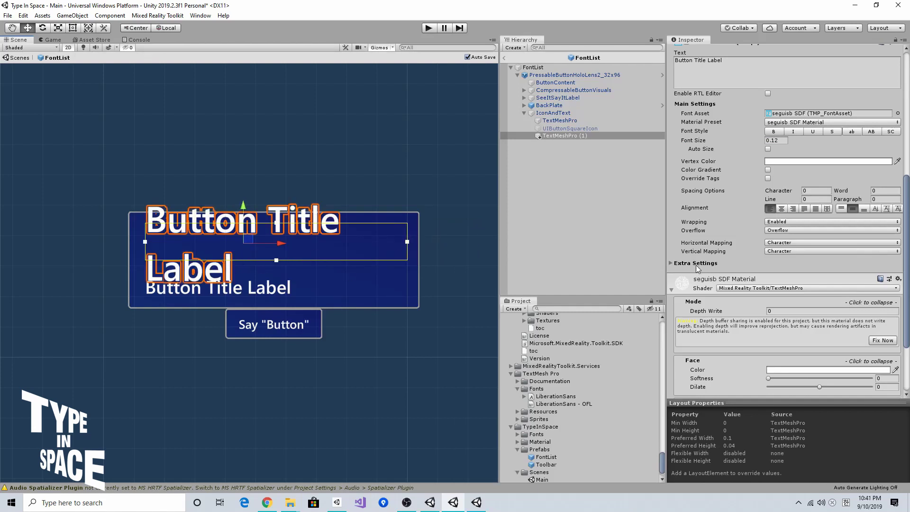
Set the upper label's overflow to Truncate and its wrapping to Disabled
click(788, 230)
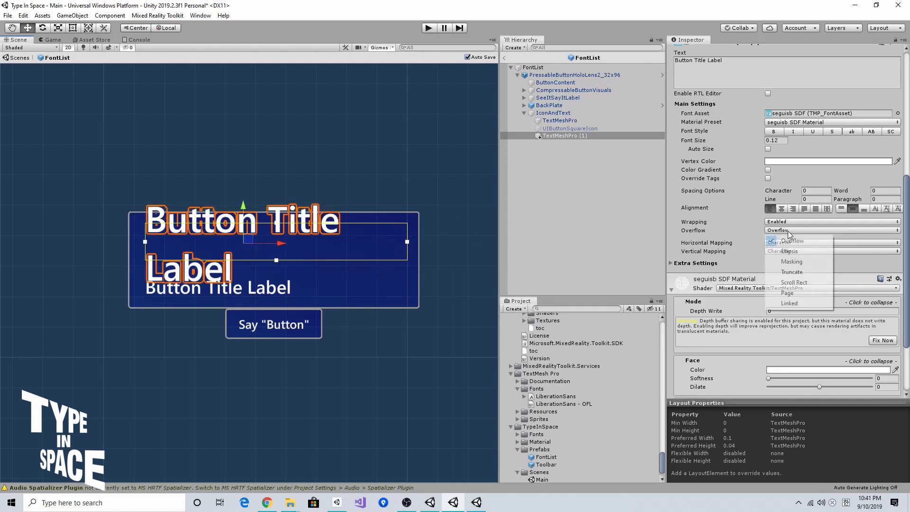
click(800, 252)
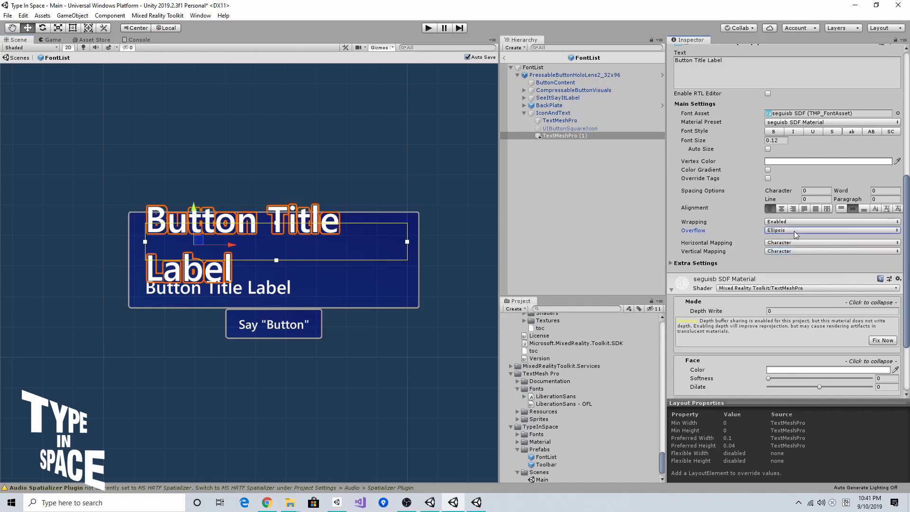
click(795, 231)
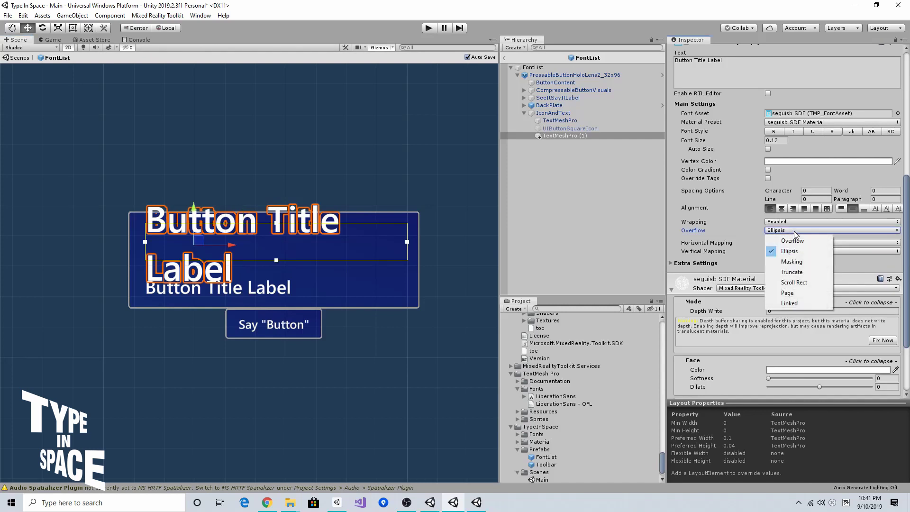
click(801, 273)
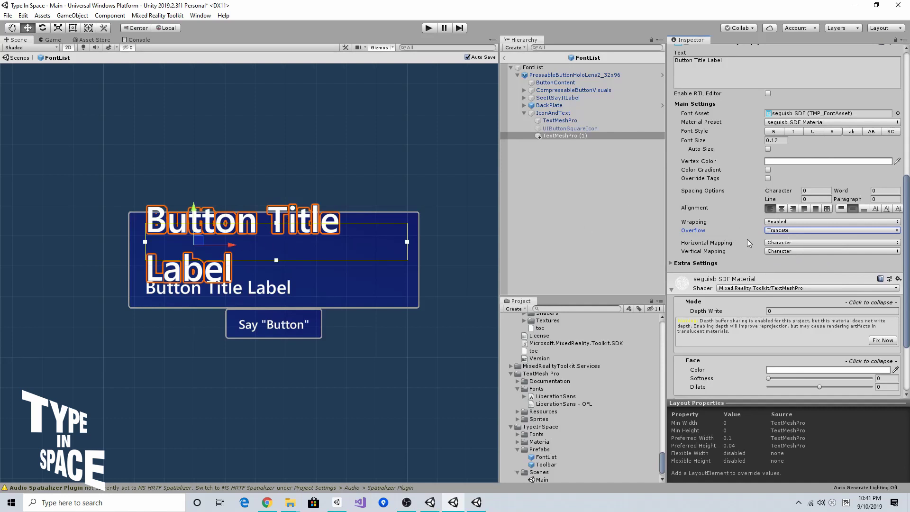
click(783, 221)
click(786, 232)
Extend the upper label's text box downward to just above the small label and open its text for editing
mouse_move(276, 262)
mouse_down()
mouse_move(281, 241)
mouse_move(282, 301)
mouse_move(288, 273)
mouse_up()
scroll(742, 295, down, 3)
scroll(742, 295, up, 8)
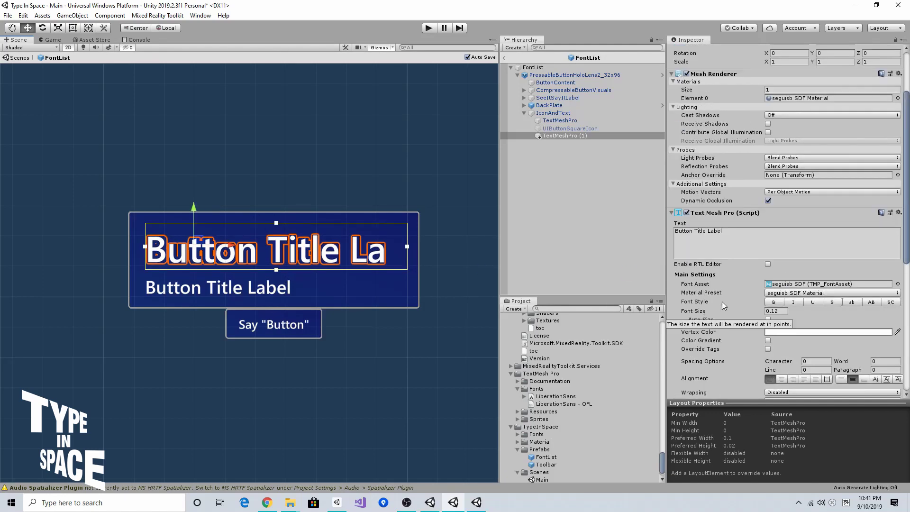
scroll(747, 294, down, 3)
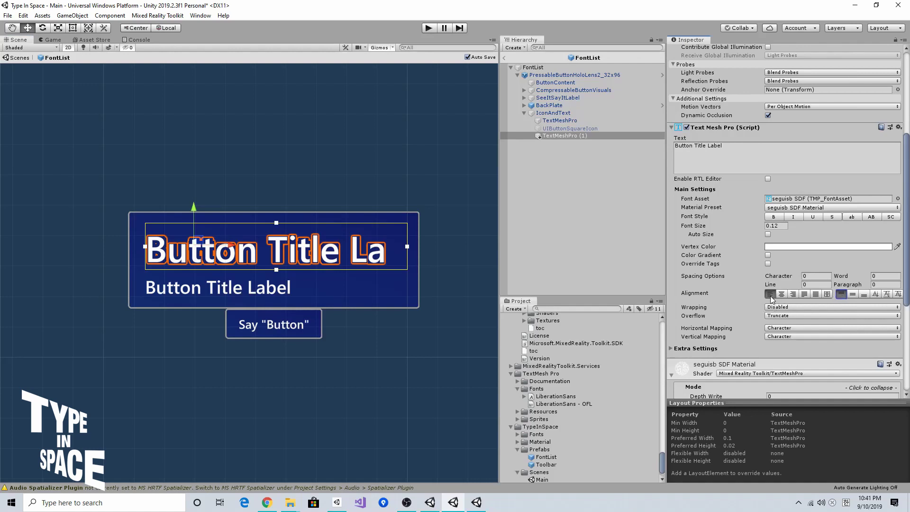
mouse_move(276, 271)
mouse_down()
mouse_move(278, 290)
mouse_move(277, 282)
mouse_up()
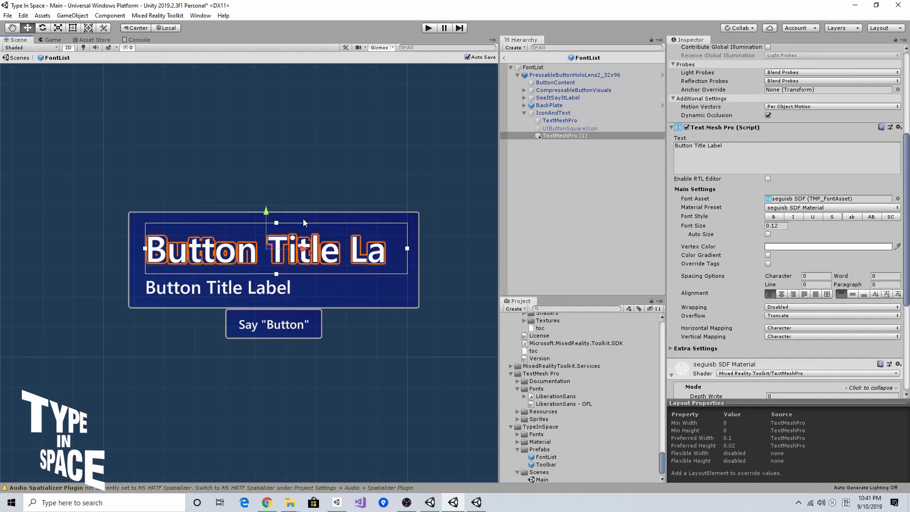
click(702, 164)
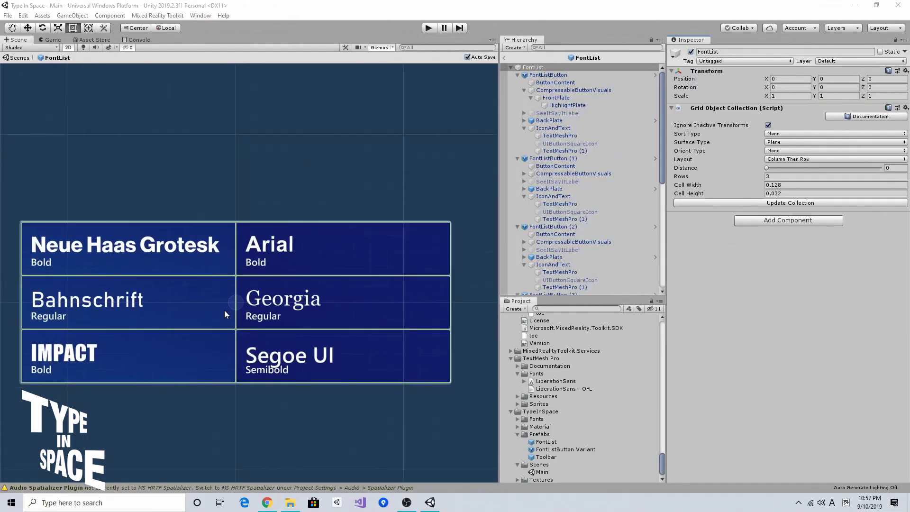
Collapse the first three FontListButton entries in the FontList prefab and return to the Main scene
key(f)
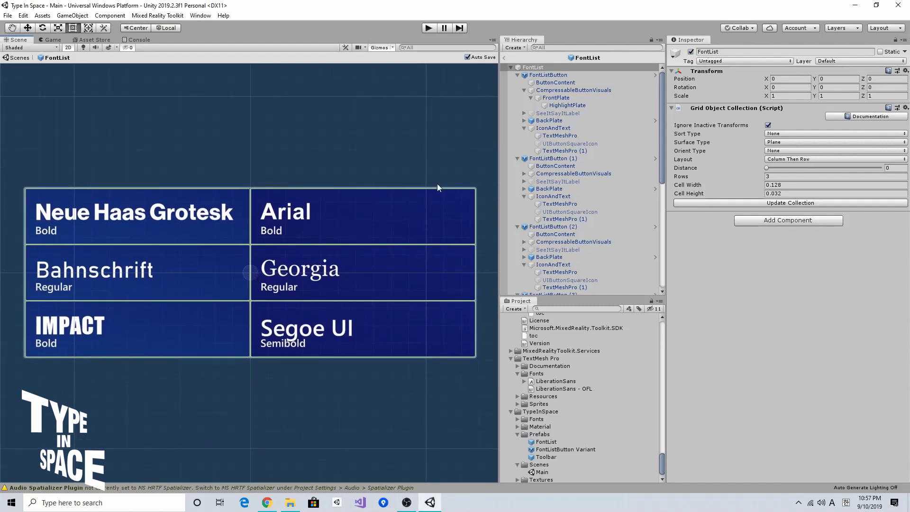
click(517, 75)
click(518, 83)
click(517, 90)
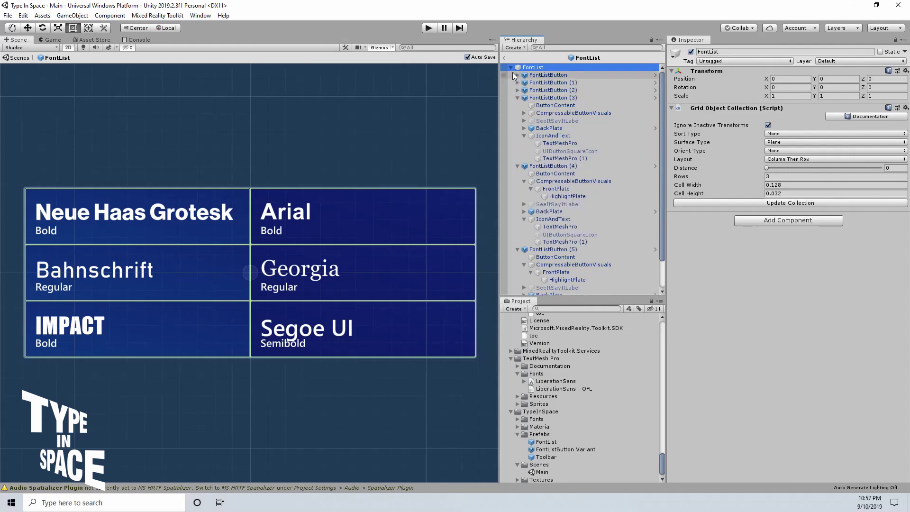
click(504, 58)
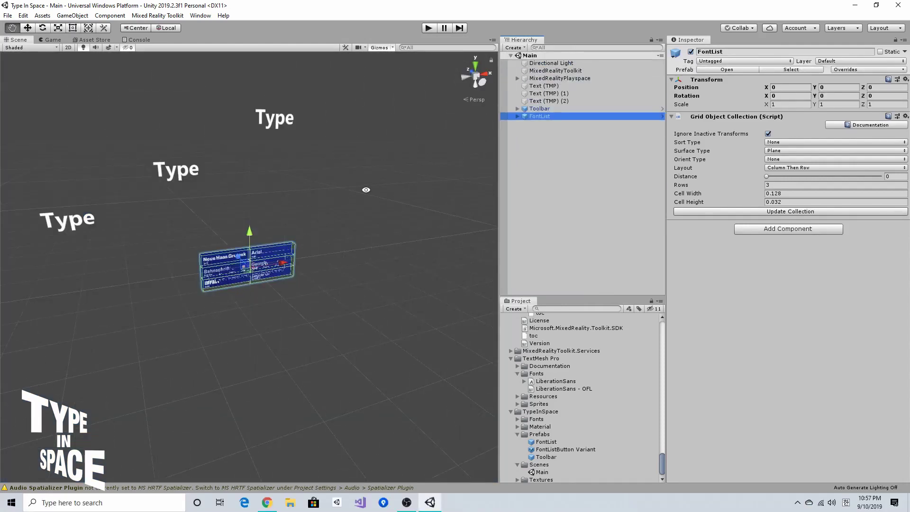
Open the scene's Toolbar prefab for editing and collapse its child objects
scroll(366, 189, up, 5)
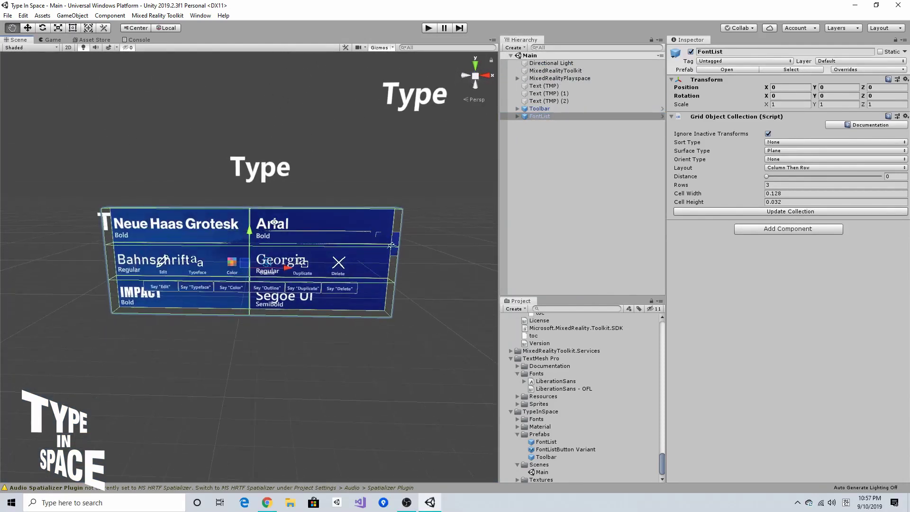
click(545, 109)
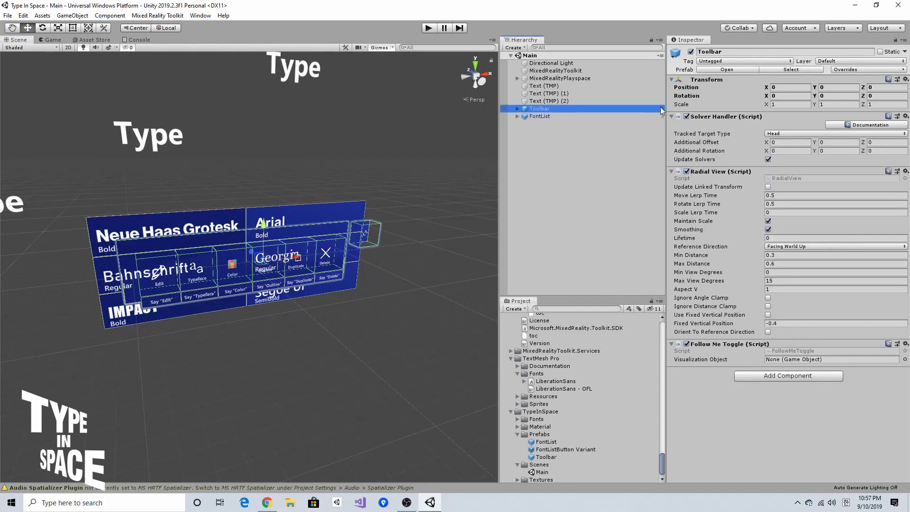
click(663, 108)
alt+drag(461, 191, 375, 252)
click(519, 75)
click(518, 82)
click(518, 90)
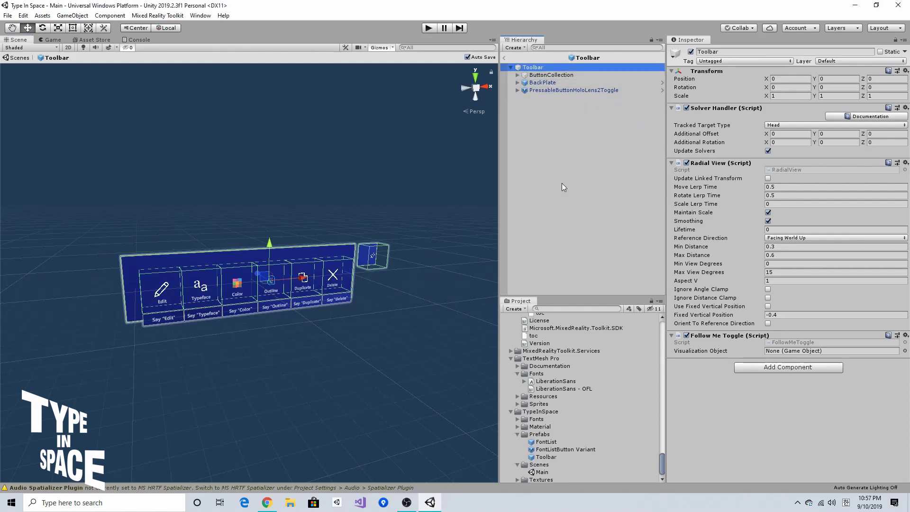
Add the FontList prefab to the Toolbar and move it in front of the buttons, to Y 0.0107 and Z about -0.0185
click(572, 308)
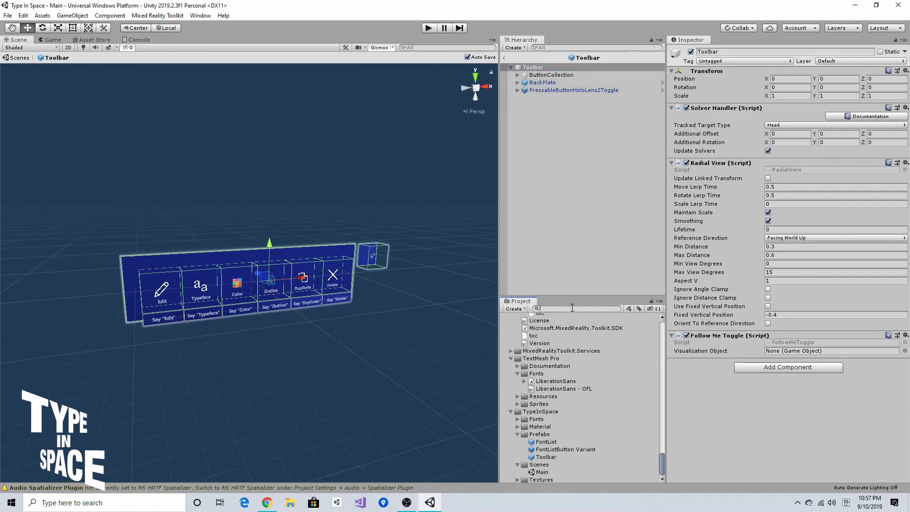
drag(552, 443, 574, 164)
alt+drag(266, 213, 273, 258)
alt+drag(318, 195, 258, 281)
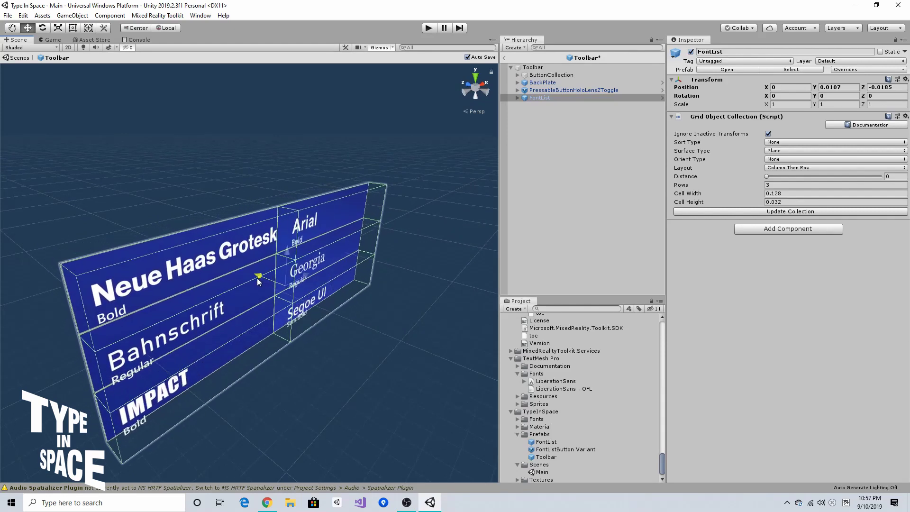
click(590, 140)
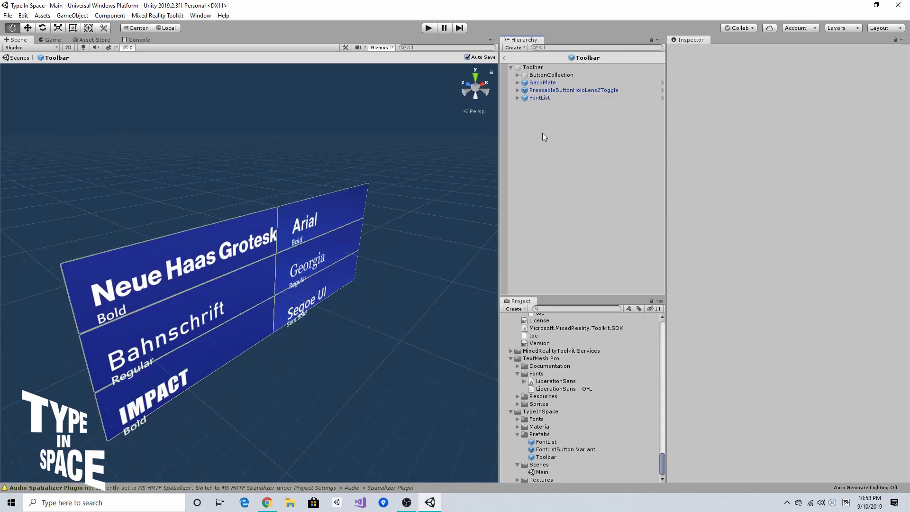
Move FontList slightly further forward to Z -0.0204 and deactivate it in the Toolbar prefab
click(562, 97)
alt+drag(361, 188, 288, 174)
click(70, 48)
click(70, 48)
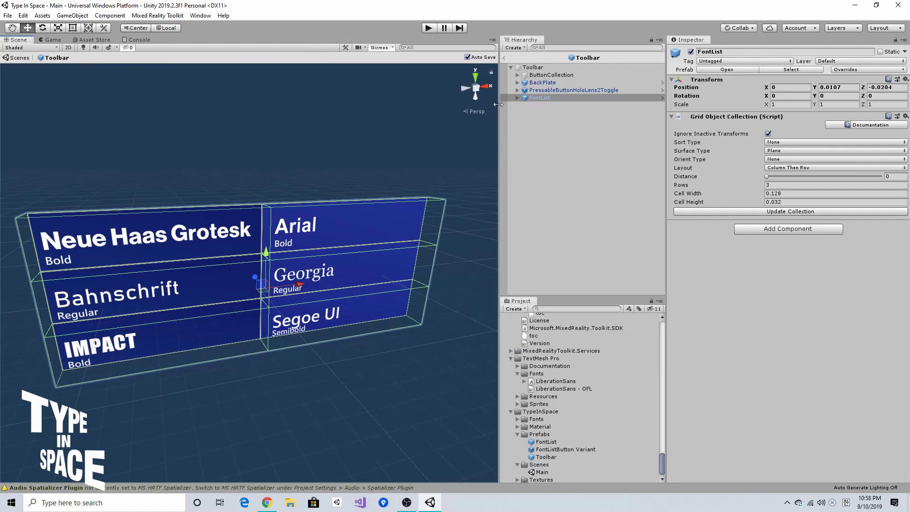
click(691, 52)
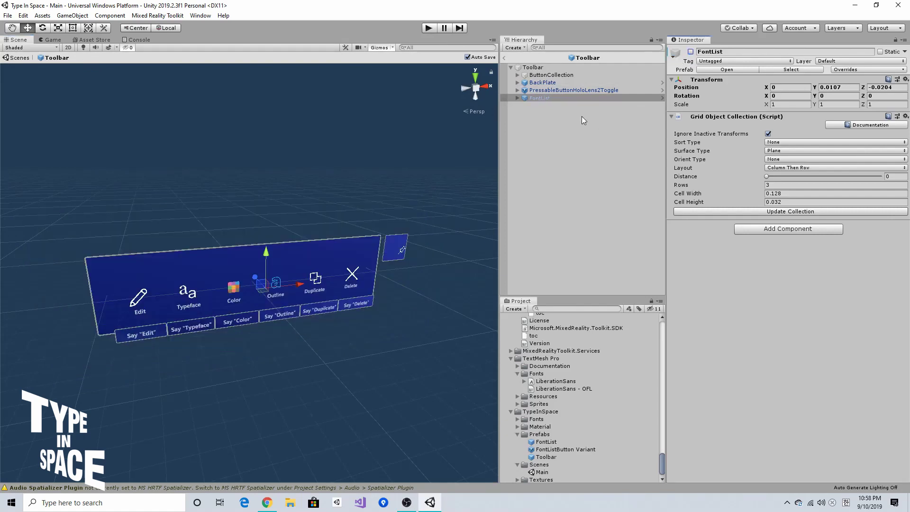
click(518, 98)
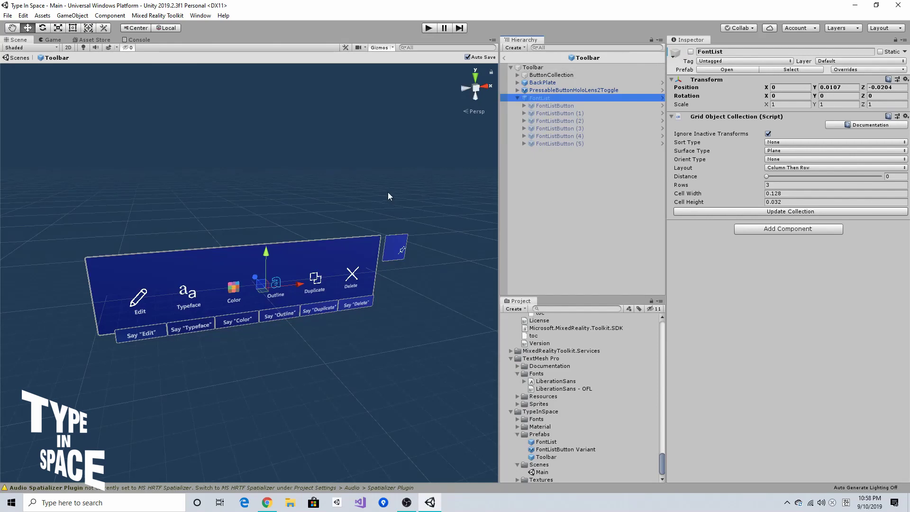
Make the Typeface button's Interactable OnClick event call GameObject.SetActive on FontList with its checkbox enabled
middle_drag(203, 237, 246, 211)
click(227, 264)
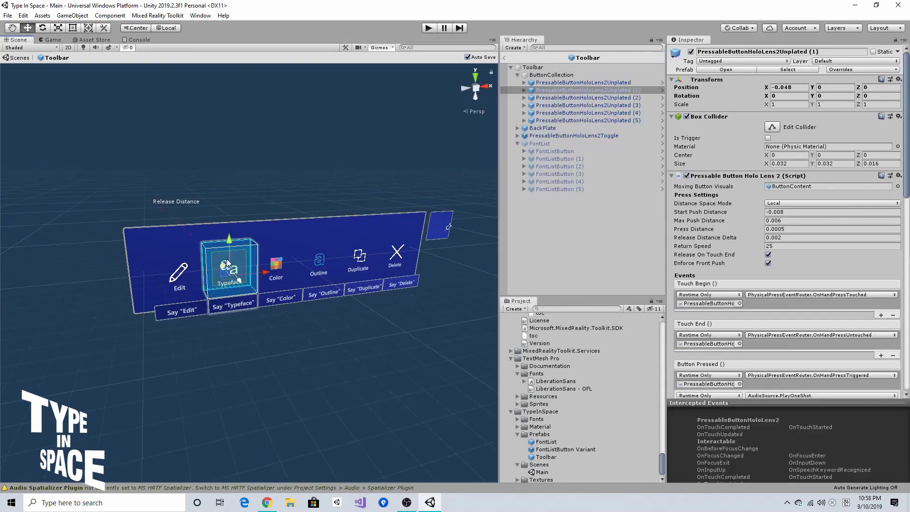
alt+drag(297, 243, 226, 241)
scroll(737, 217, down, 3)
scroll(735, 214, down, 5)
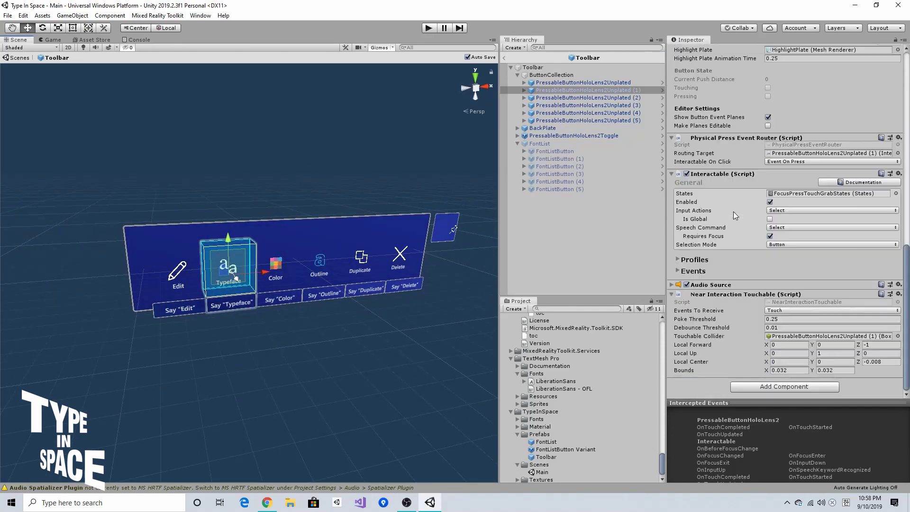
click(681, 271)
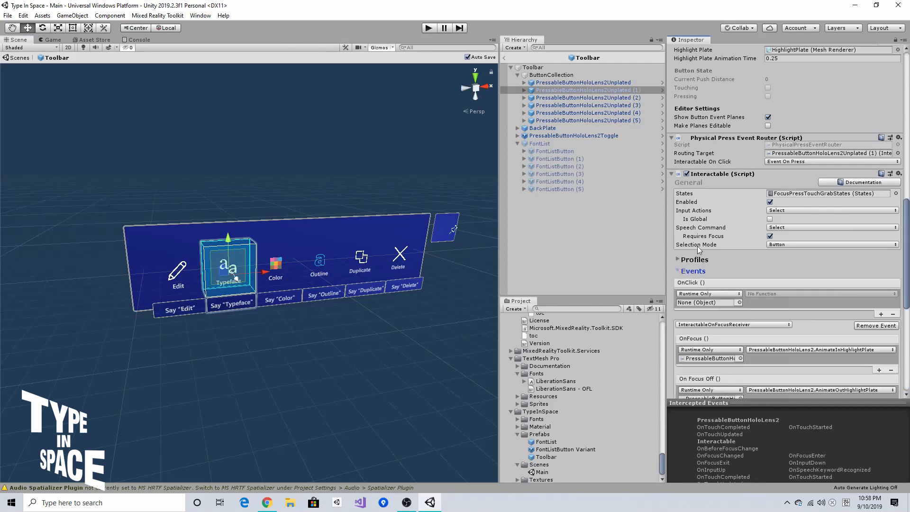
scroll(715, 228, down, 3)
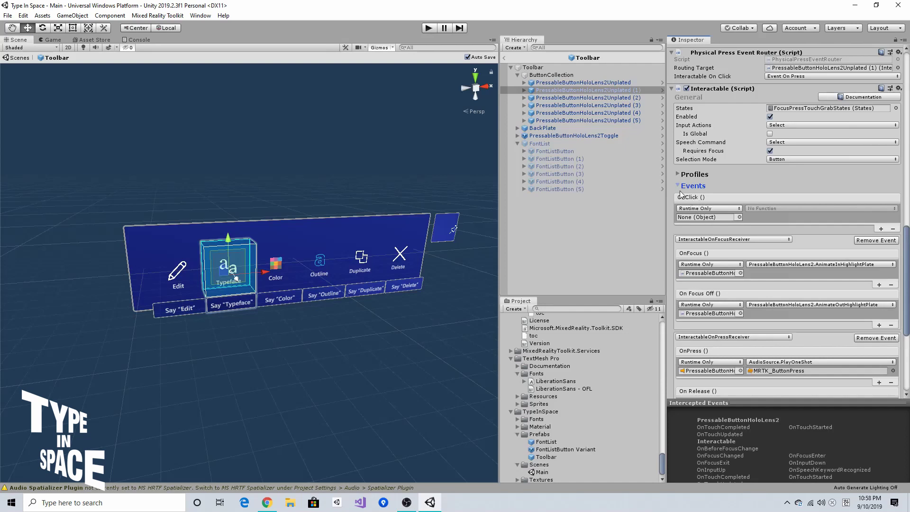
drag(545, 144, 712, 220)
click(779, 209)
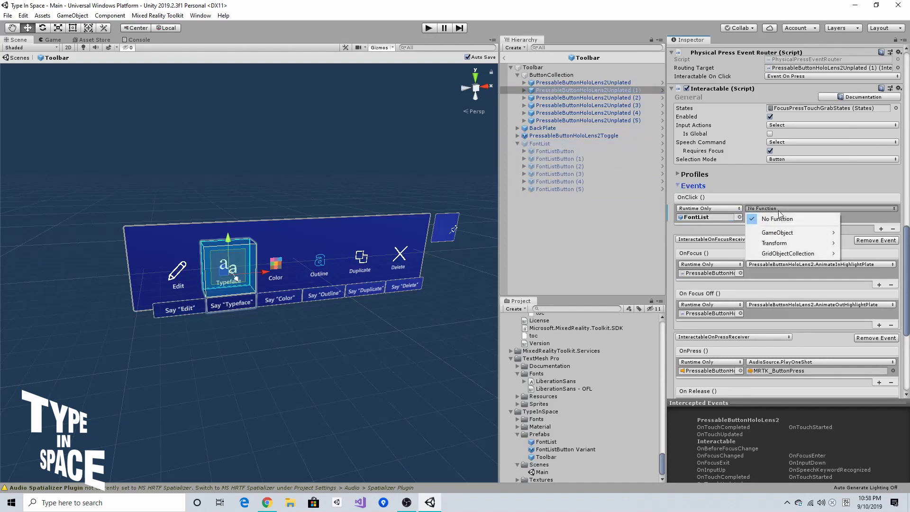
mouse_move(768, 235)
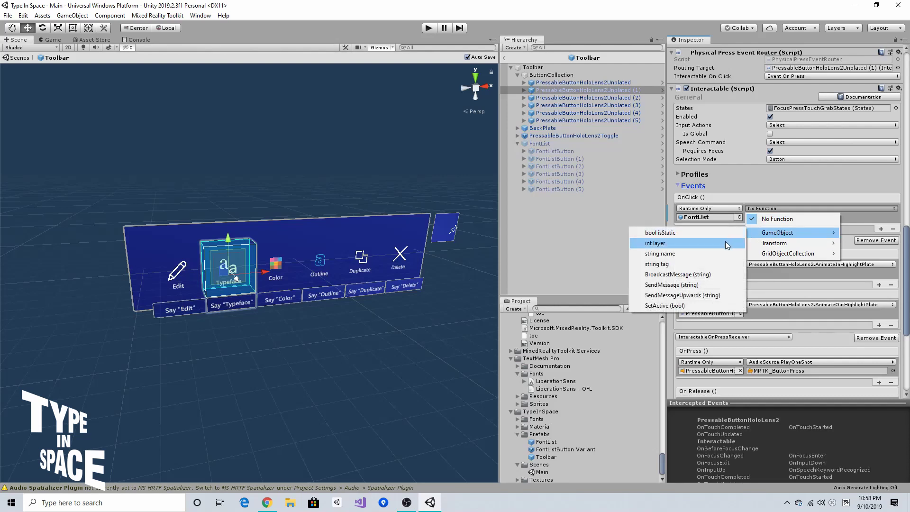
click(699, 304)
click(748, 217)
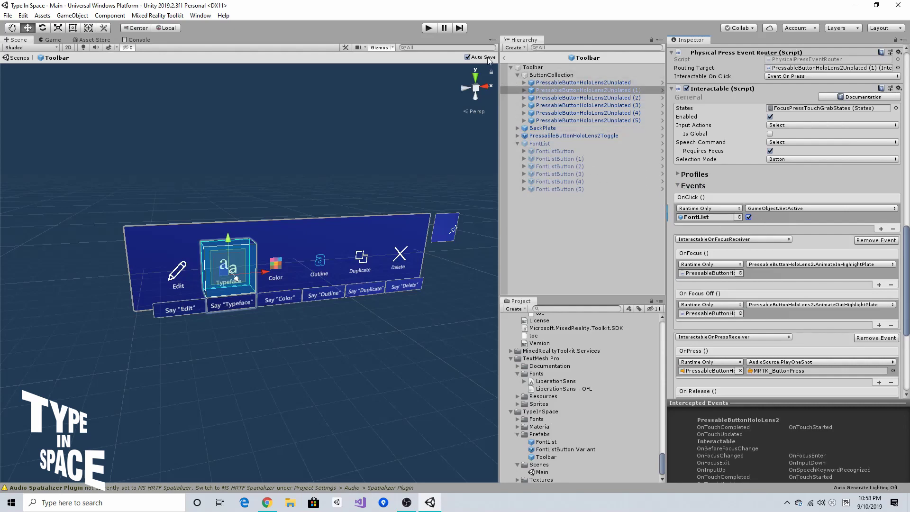
Delete the standalone FontList object from the Main scene and save the scene
click(504, 58)
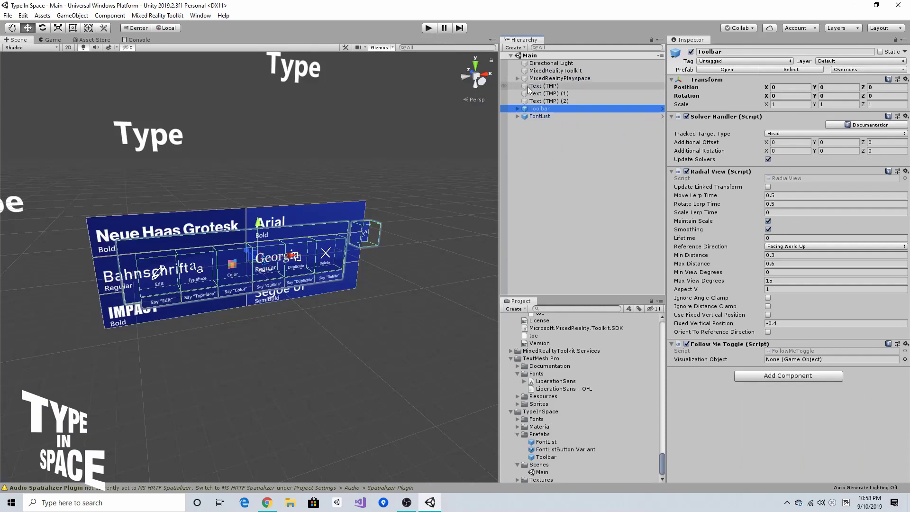
click(541, 116)
key(Delete)
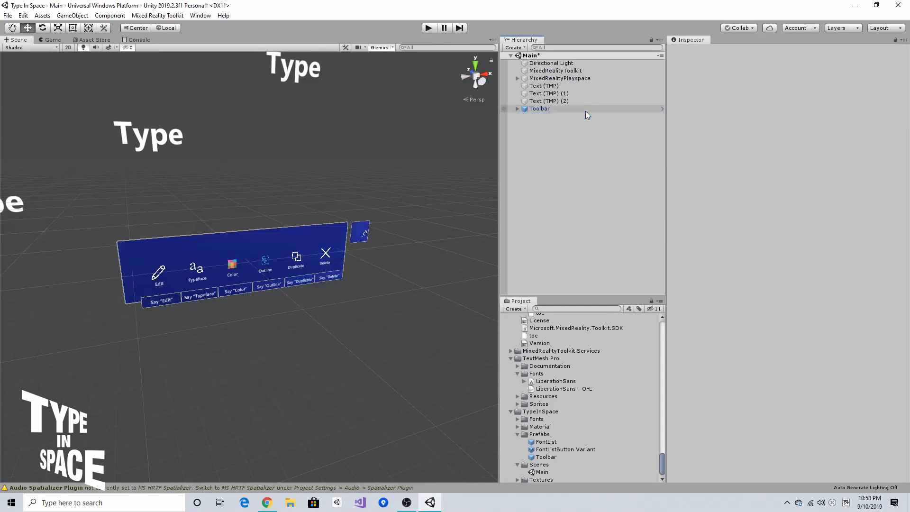
click(562, 112)
ctrl+click(551, 112)
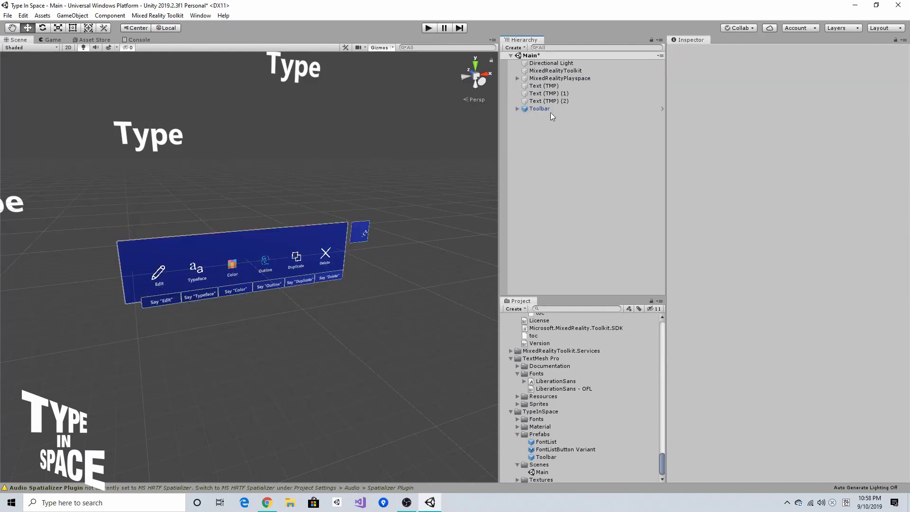
key(ctrl+s)
Run the scene, use the simulated hand to trigger the toolbar's Typeface button, and stop the test
click(432, 29)
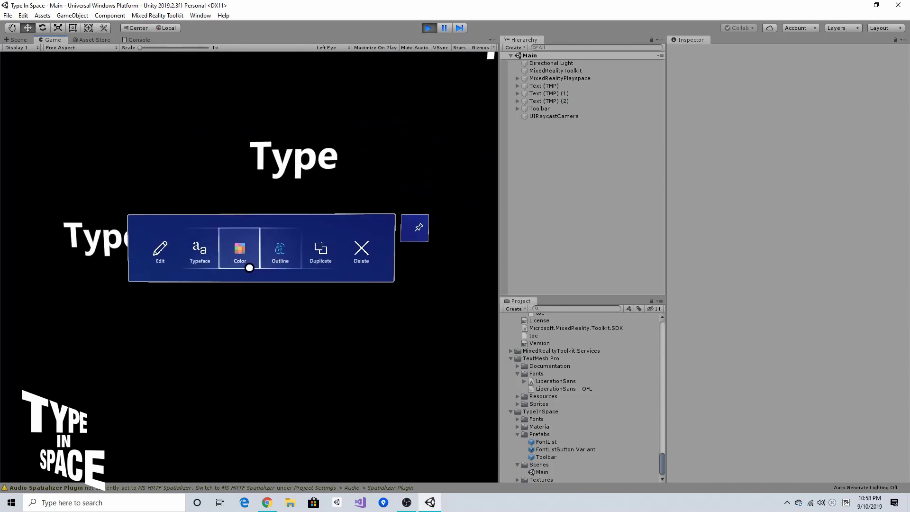
right_drag(248, 264, 397, 169)
key(space)
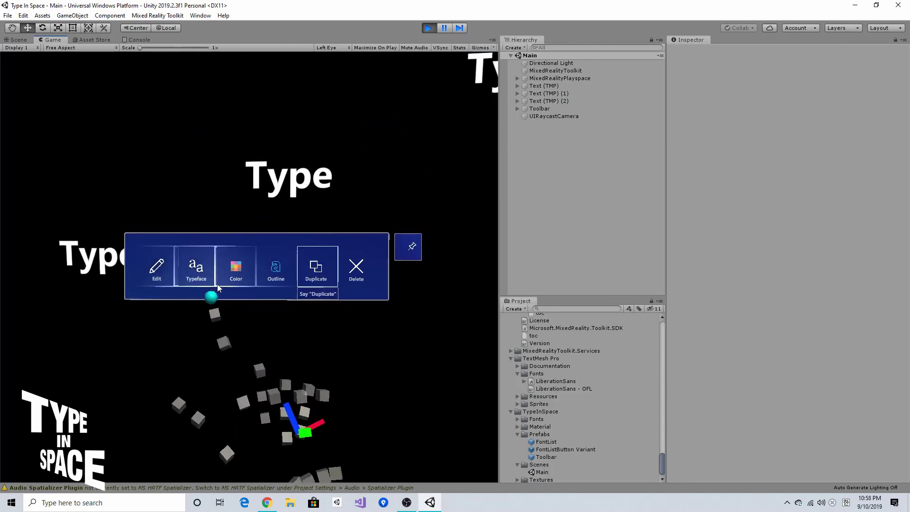
click(202, 265)
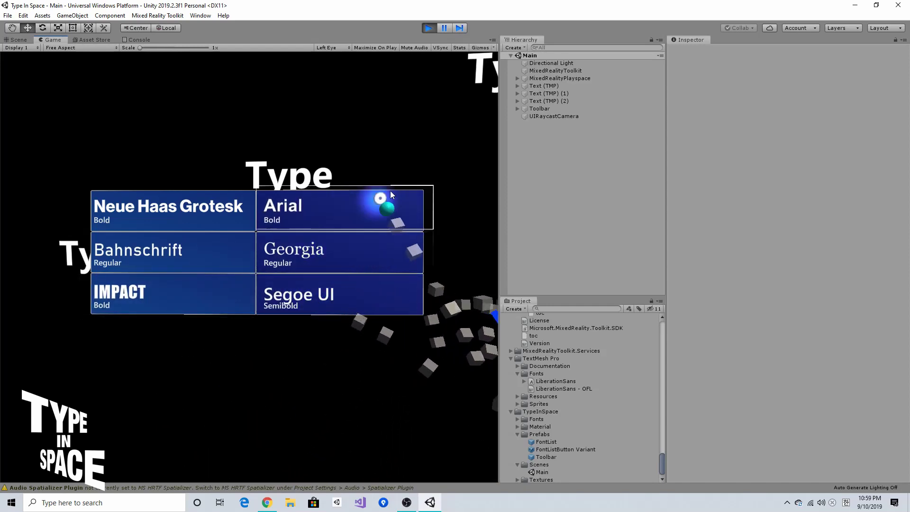
click(429, 28)
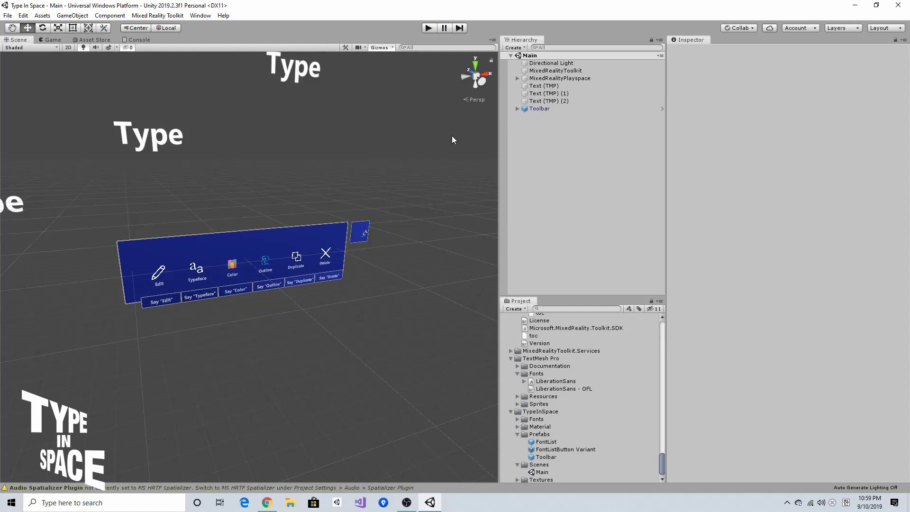
Reactivate FontList in the Toolbar prefab and inspect the child objects of its first FontListButton
click(538, 110)
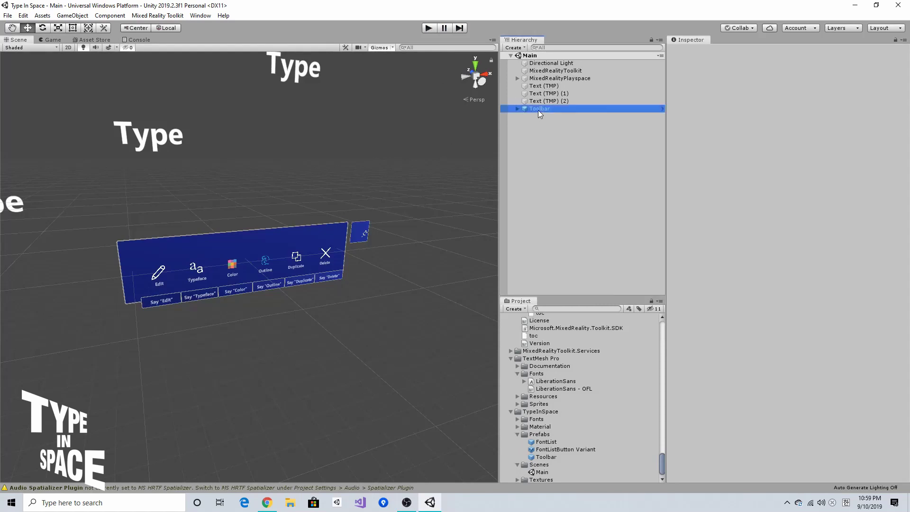
click(663, 109)
click(579, 144)
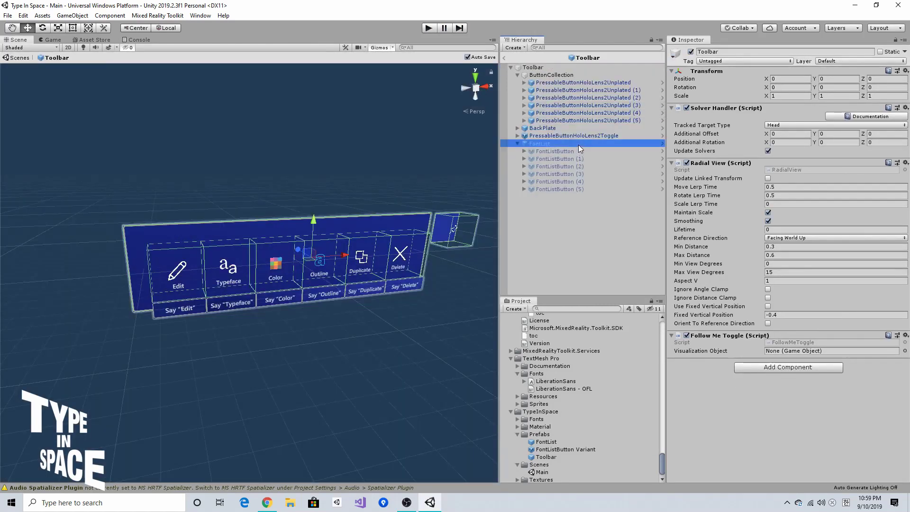
click(691, 51)
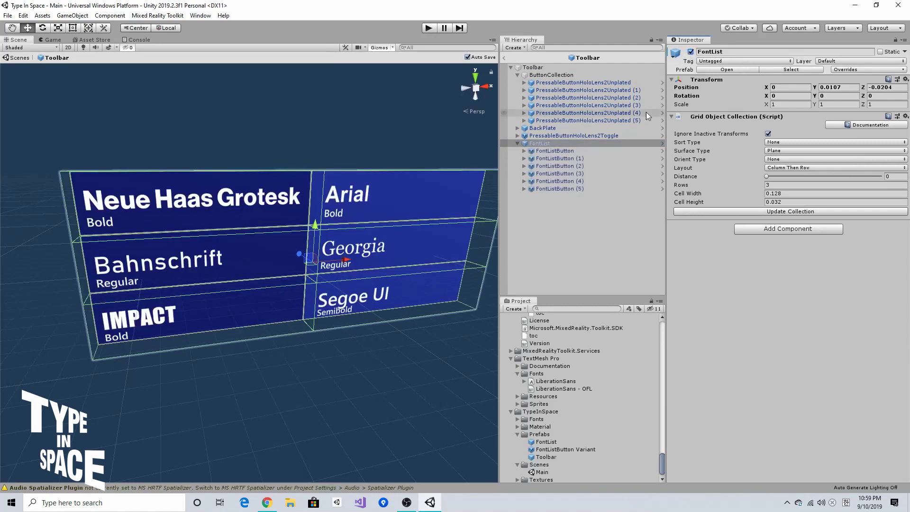
alt+drag(359, 251, 342, 249)
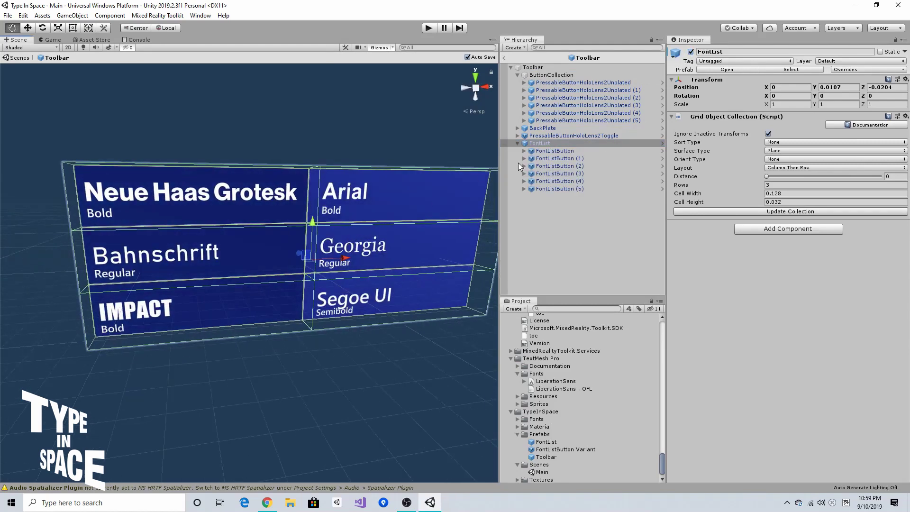
click(555, 151)
click(524, 151)
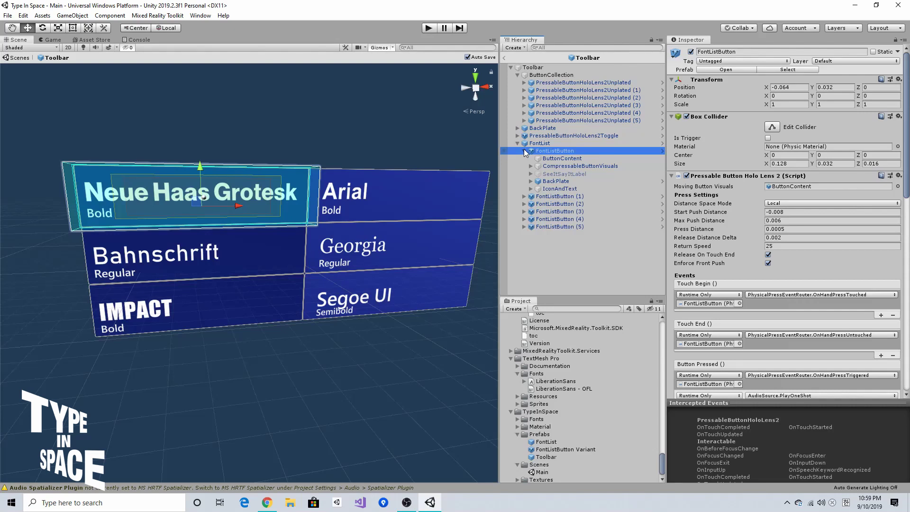
click(524, 151)
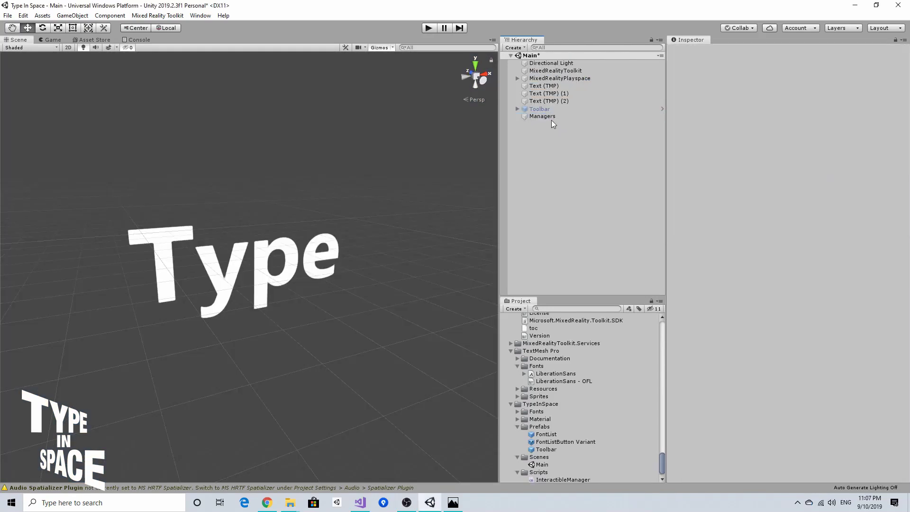
Examine the Interactible Manager on Managers and the components and events of Text (TMP), collapsing its Bounding Box component
click(551, 120)
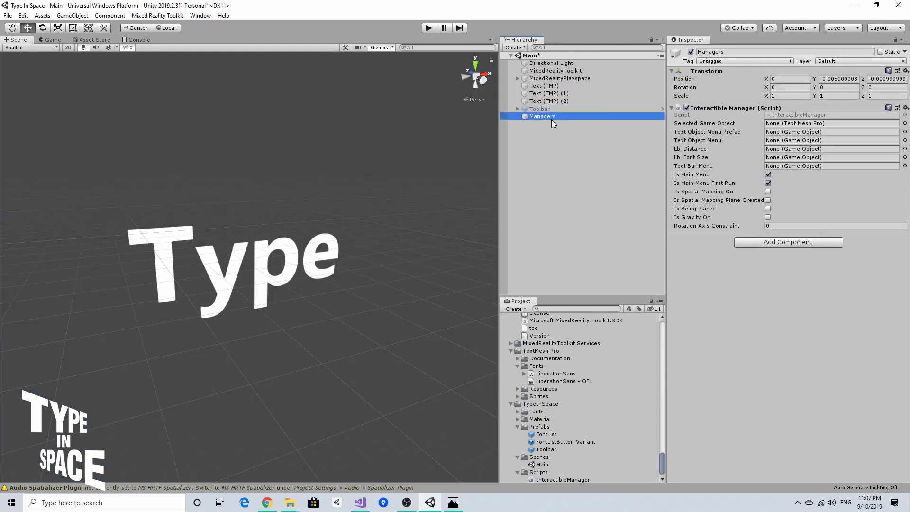
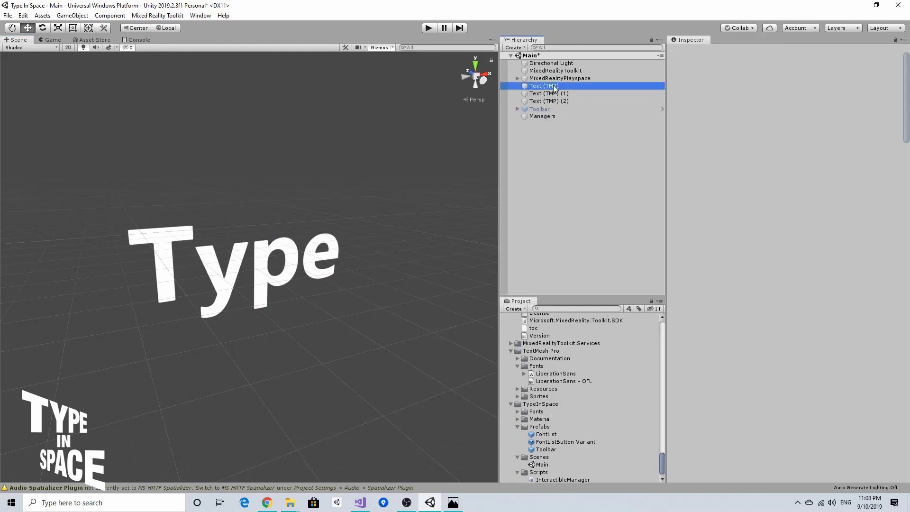
alt+drag(304, 228, 353, 223)
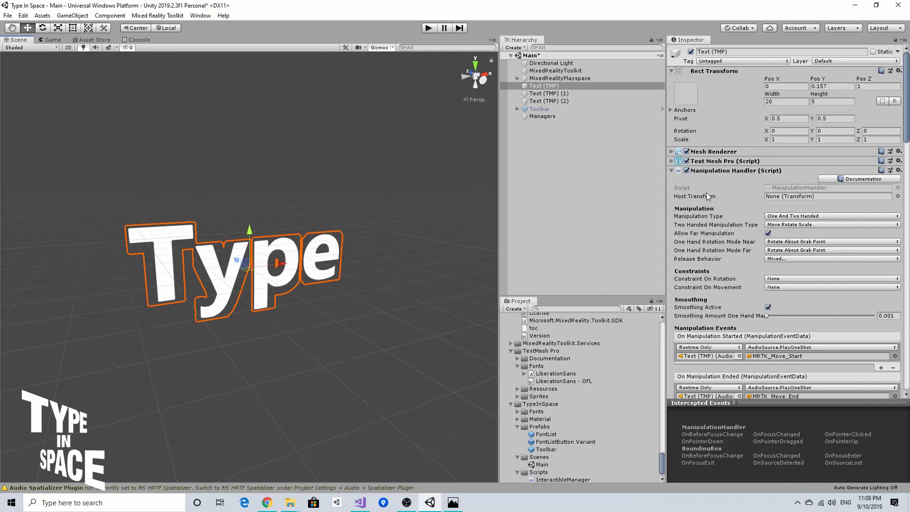
drag(908, 118, 904, 172)
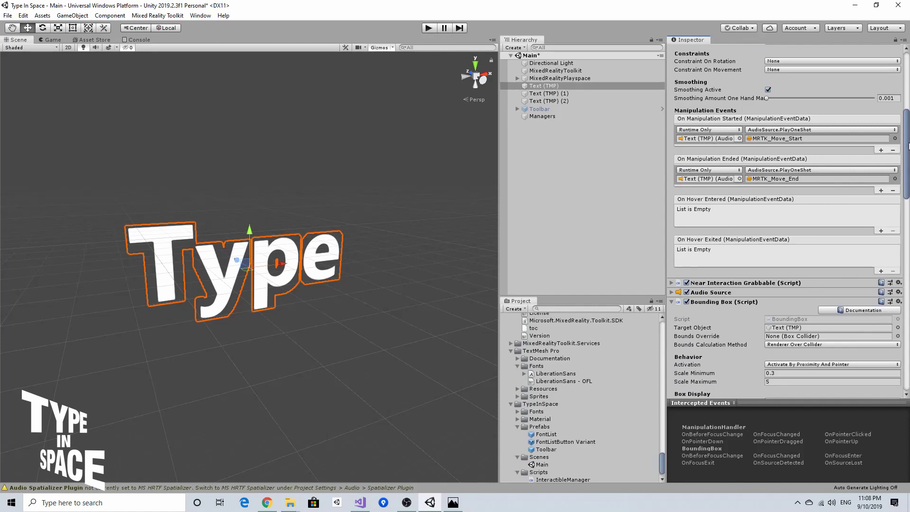
drag(909, 147, 908, 308)
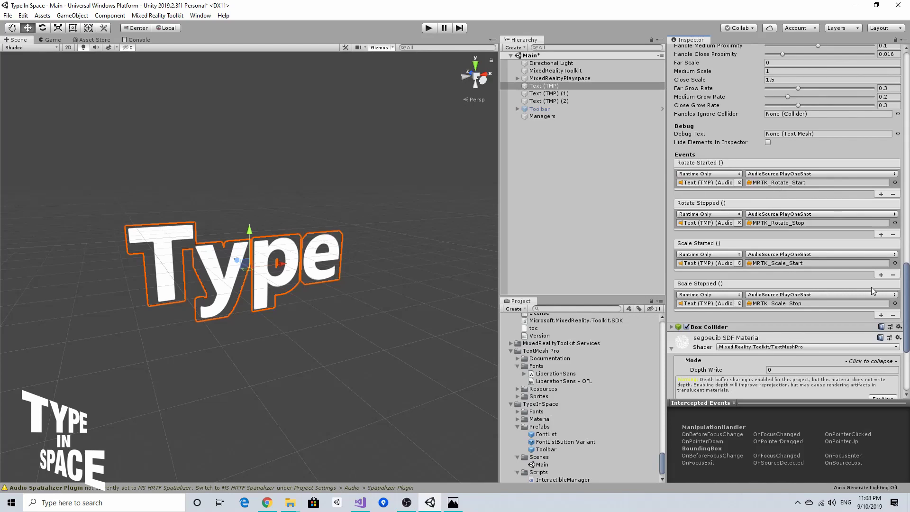
drag(907, 290, 907, 151)
click(672, 252)
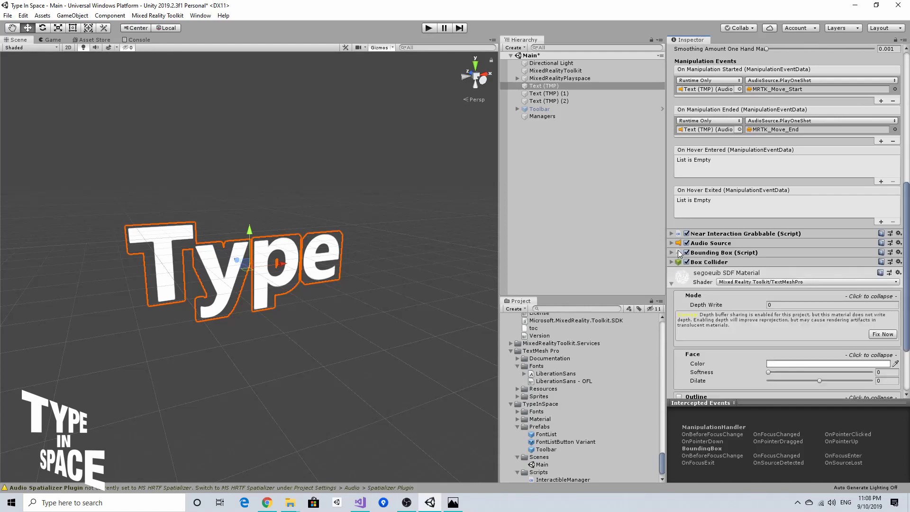
Collapse the font material and Manipulation Handler sections of Text (TMP) and add a Pointer Handler component to it
scroll(685, 201, down, 3)
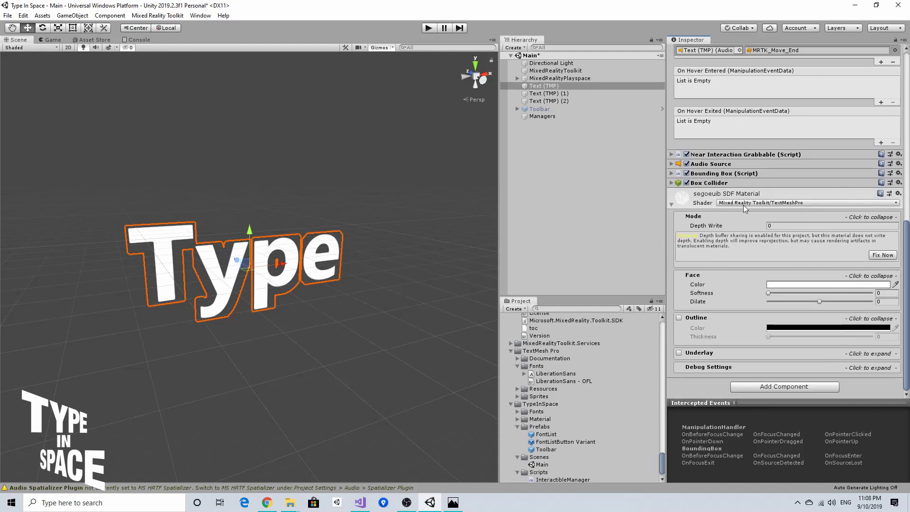
click(672, 204)
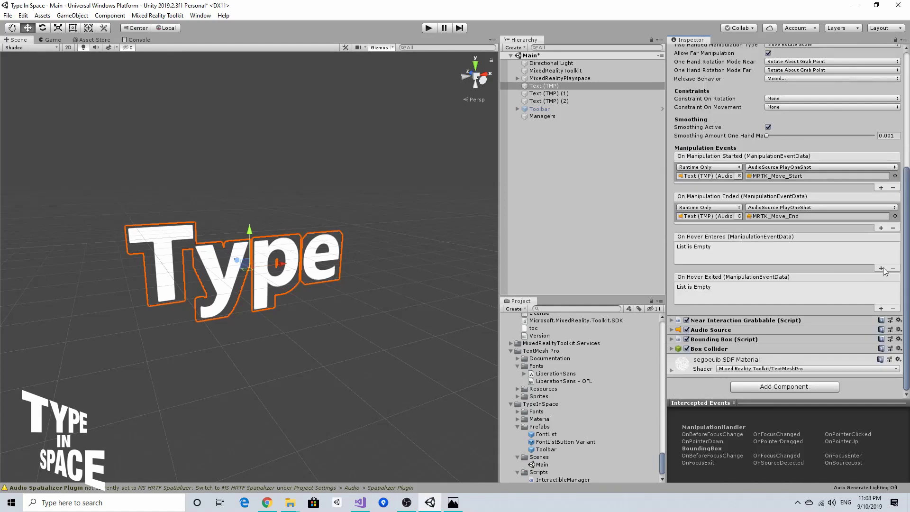
drag(907, 281, 907, 171)
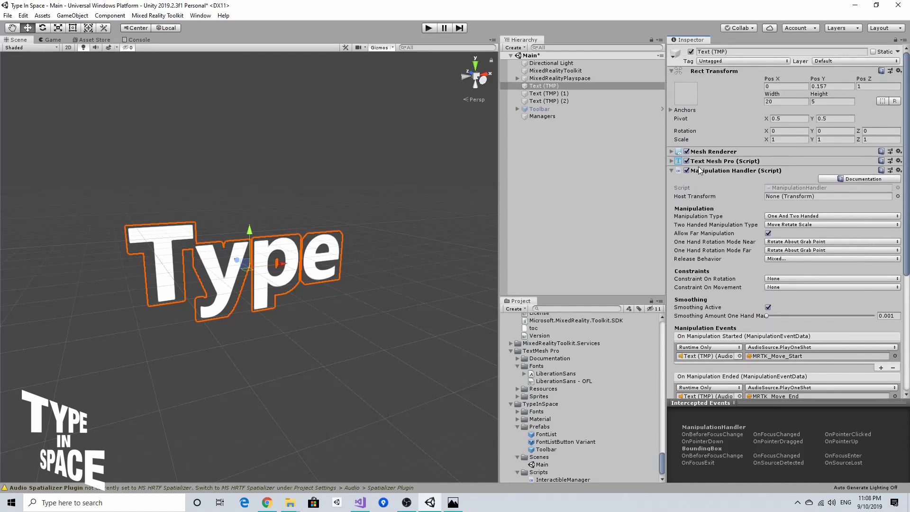
click(672, 171)
click(759, 247)
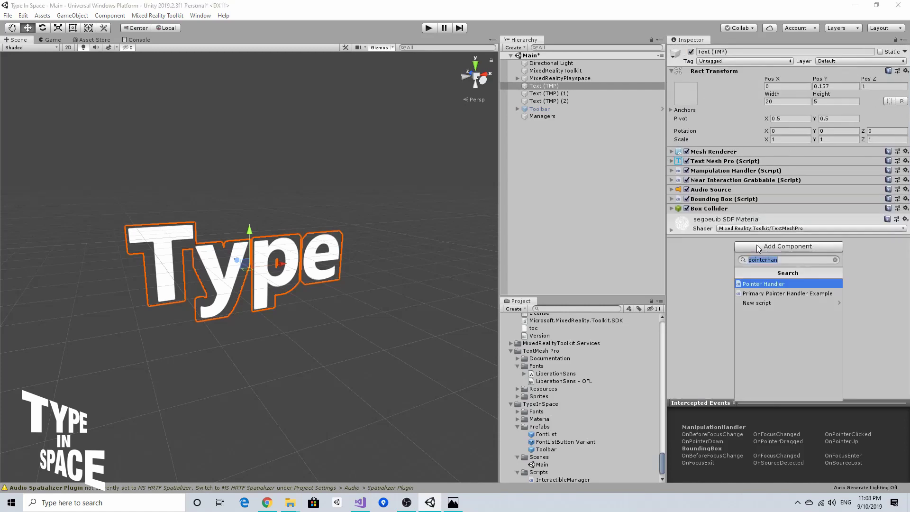
text(pointerhan)
click(778, 283)
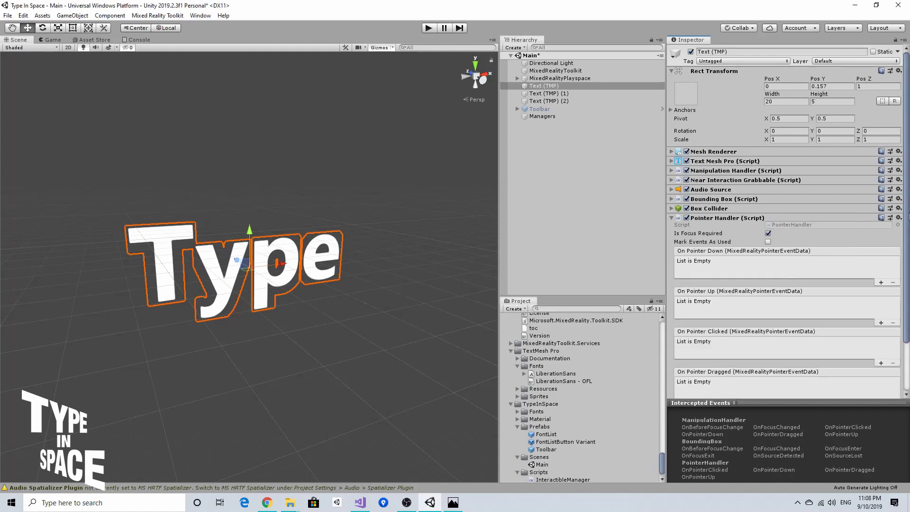
Add an On Pointer Clicked event that calls InteractibleManager.assignCurrentlySelectedTextObject on Managers, passing Text (TMP) as the argument
scroll(872, 237, down, 3)
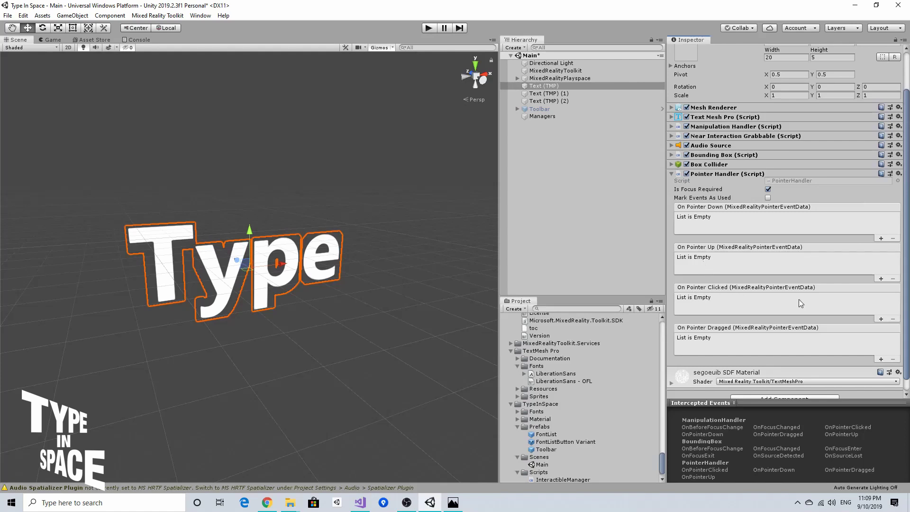
click(881, 319)
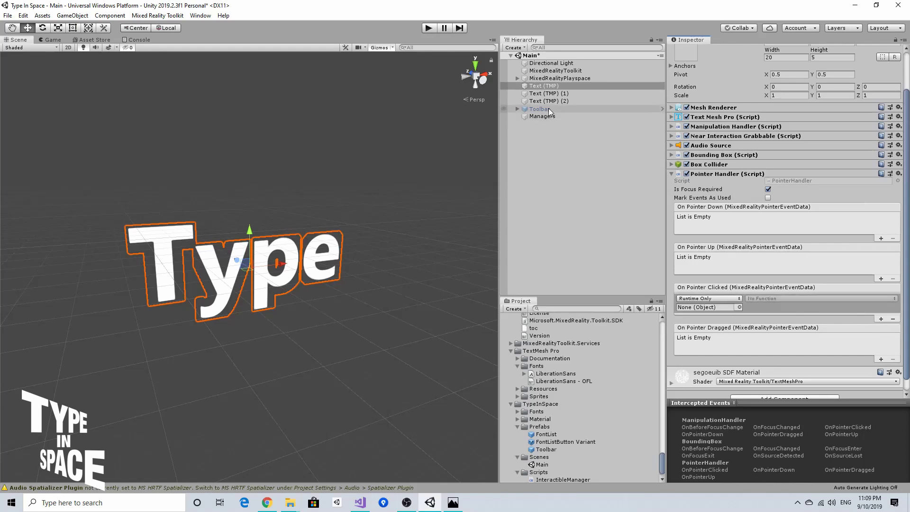
drag(548, 119, 706, 308)
click(791, 257)
mouse_move(807, 303)
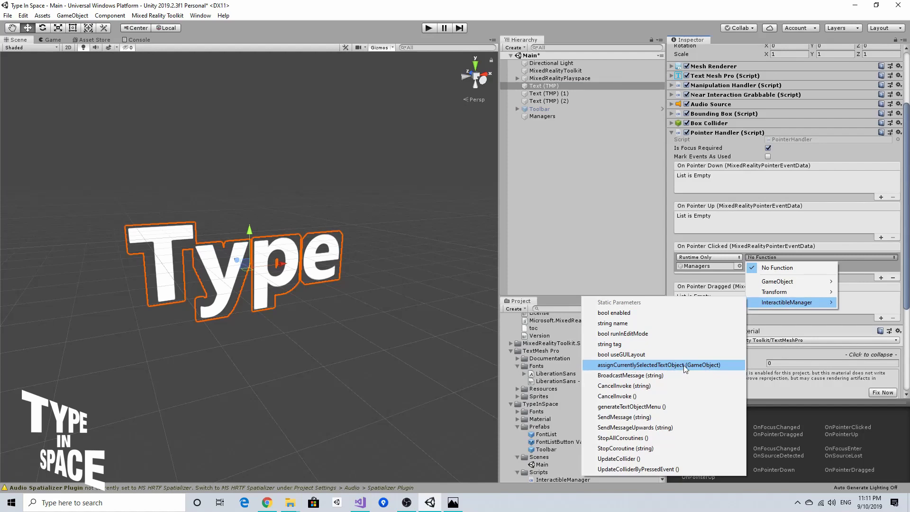
click(670, 366)
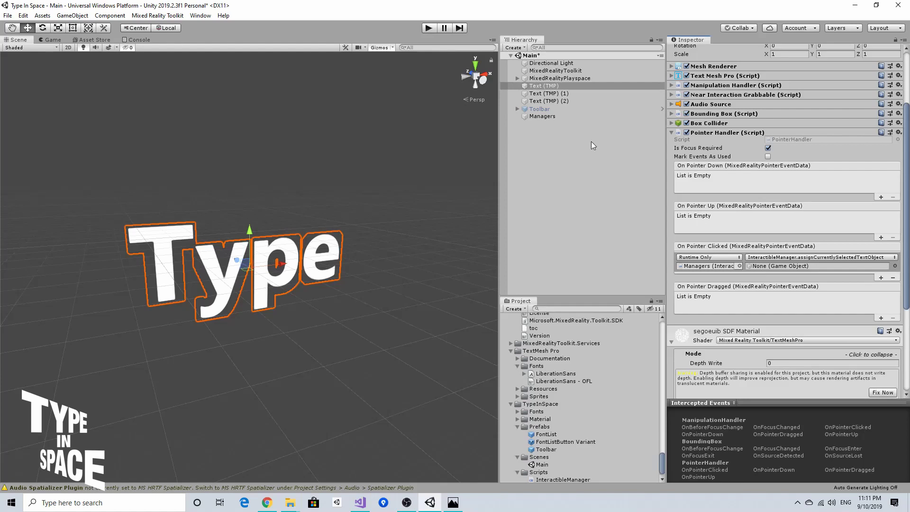
drag(545, 86, 782, 274)
Rename Text (TMP) to TextObject and save it as a prefab in TypeInSpace's Prefabs folder
click(547, 172)
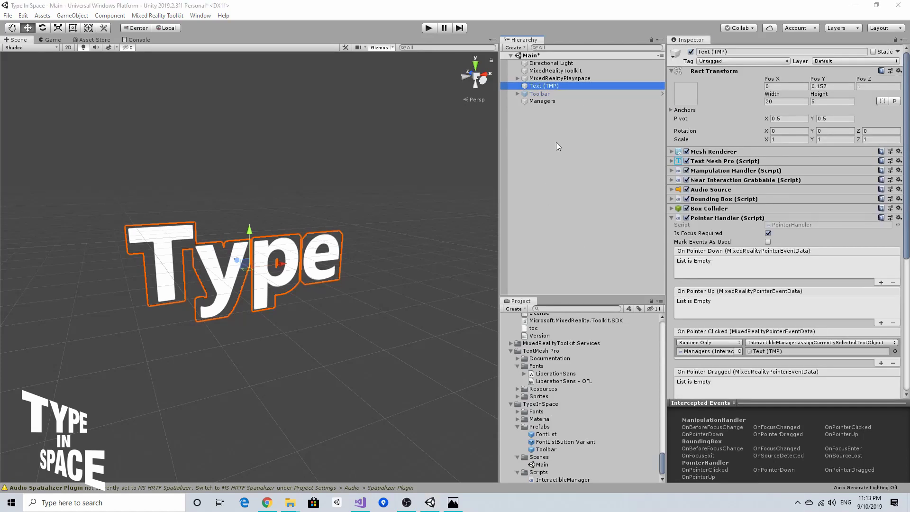
click(718, 53)
text(TextObject)
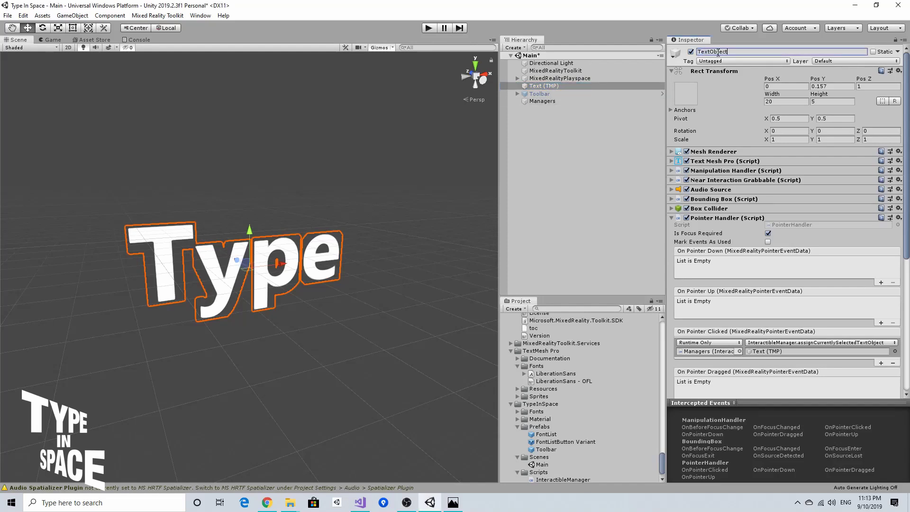
key(Return)
drag(554, 86, 550, 434)
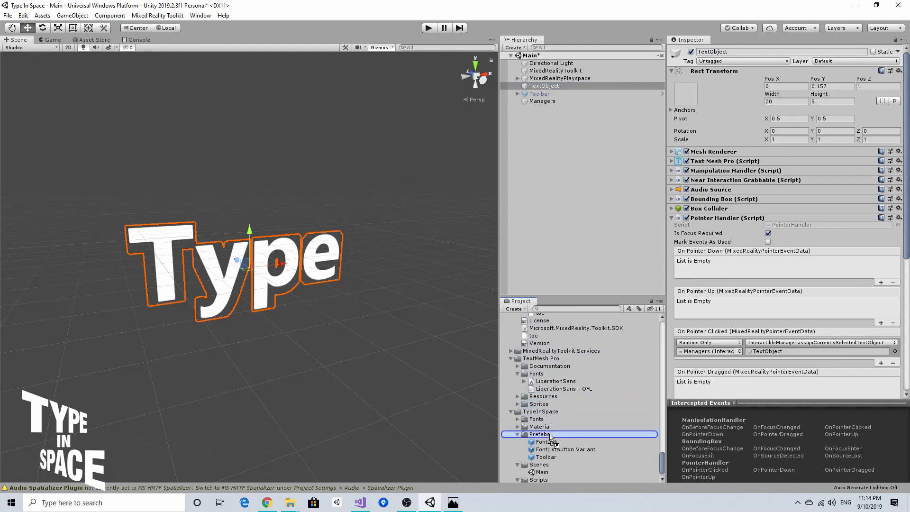
scroll(568, 418, down, 3)
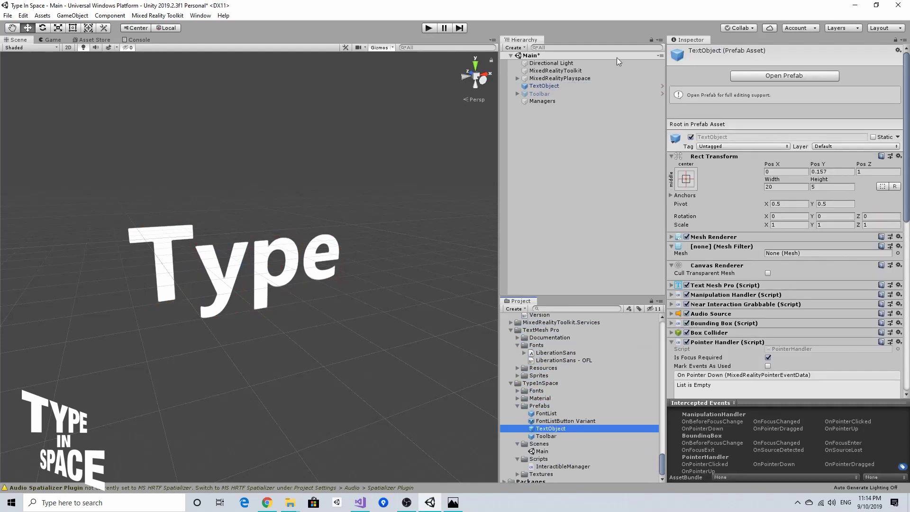
click(565, 85)
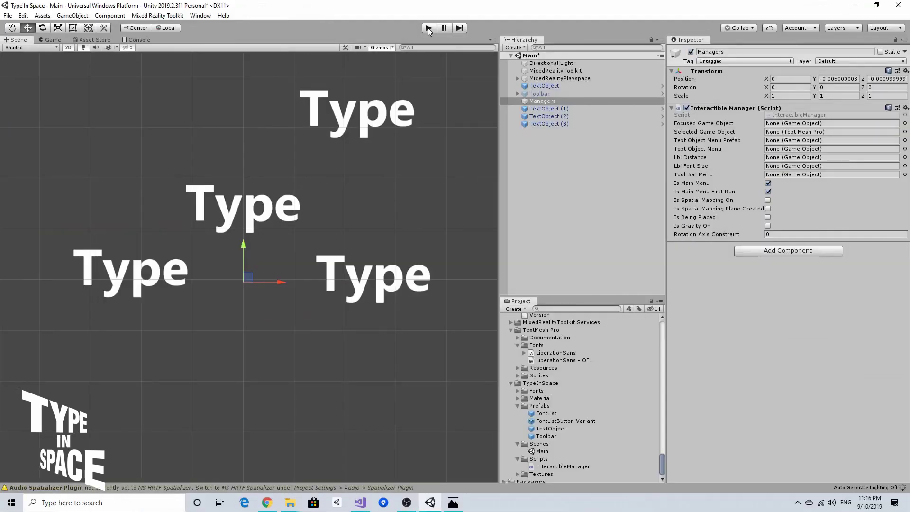
Run the scene and pick a text object with the simulated hand while inspecting the Interactible Manager on Managers
click(428, 28)
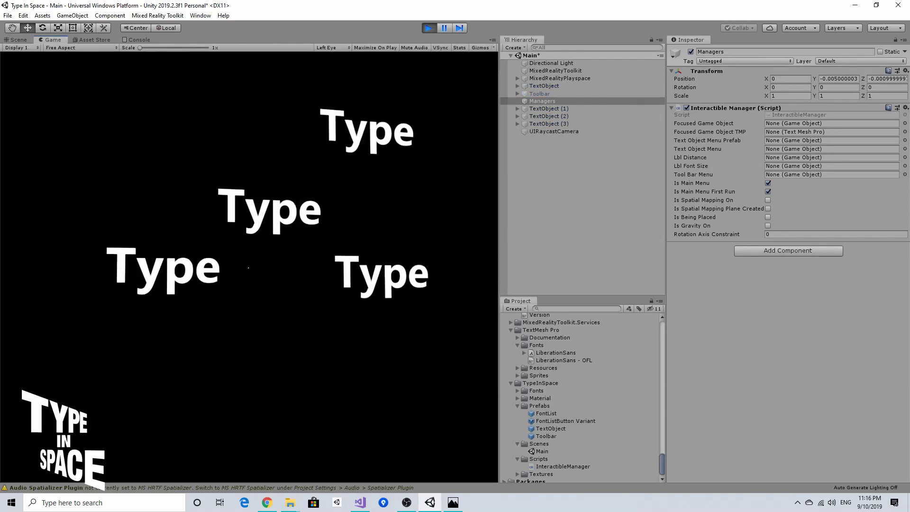
key(space)
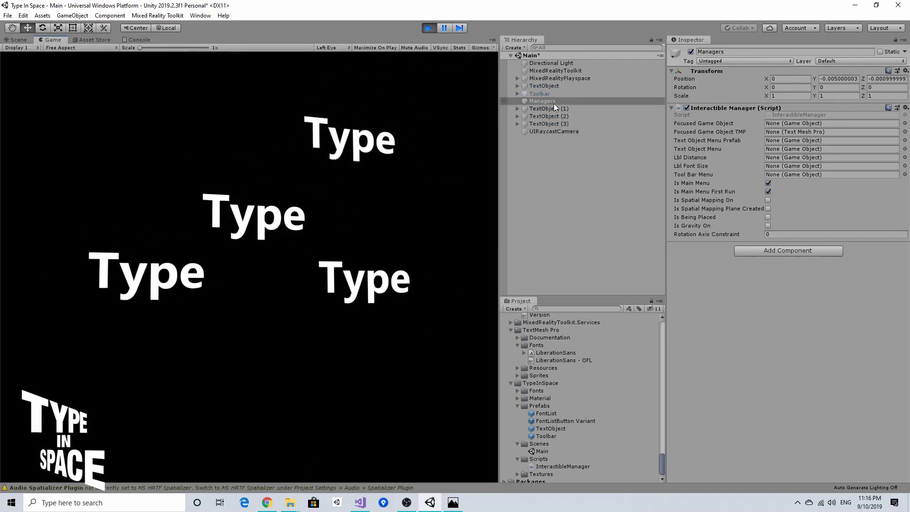
click(551, 102)
click(341, 213)
key(space)
click(296, 283)
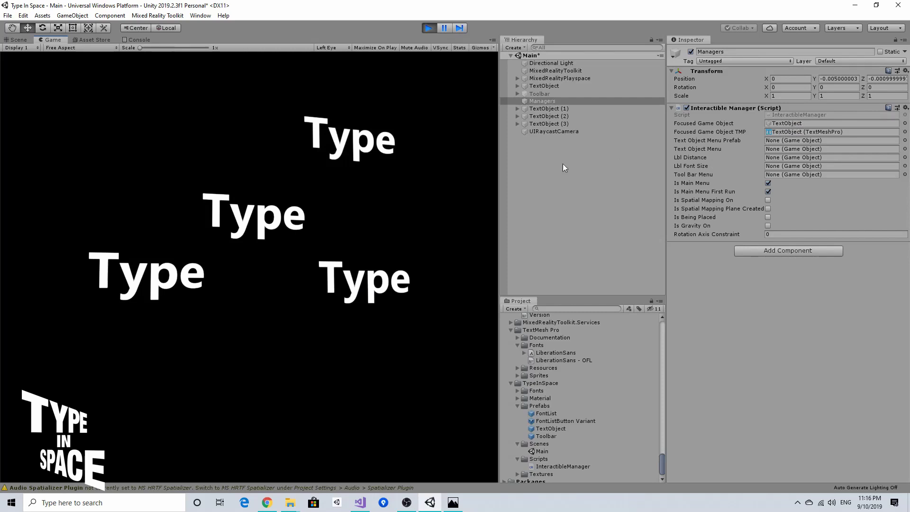
Pick other text objects with the simulated hand, move one of them, and stop the test
key(space)
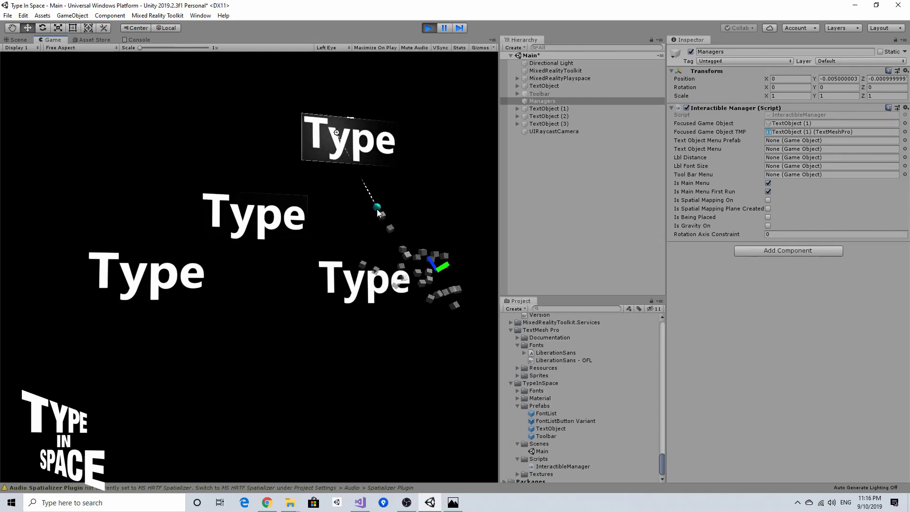
click(376, 319)
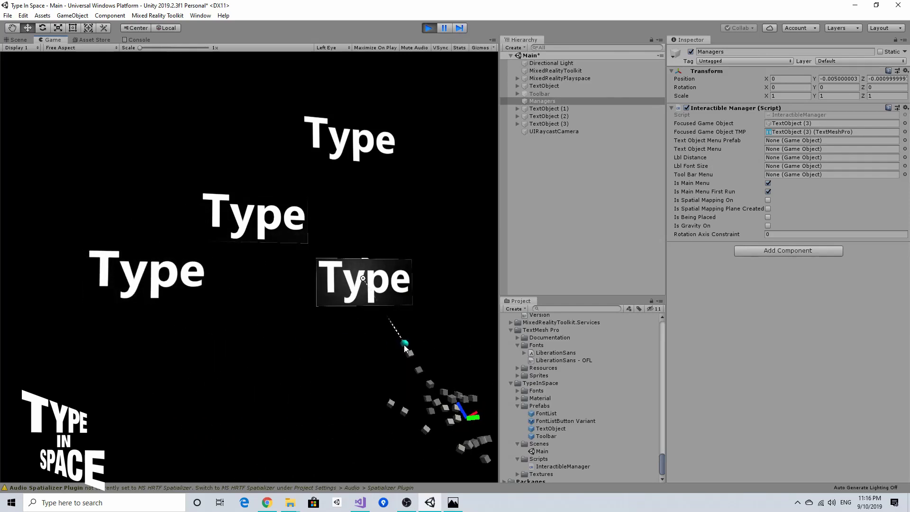
drag(406, 348, 337, 306)
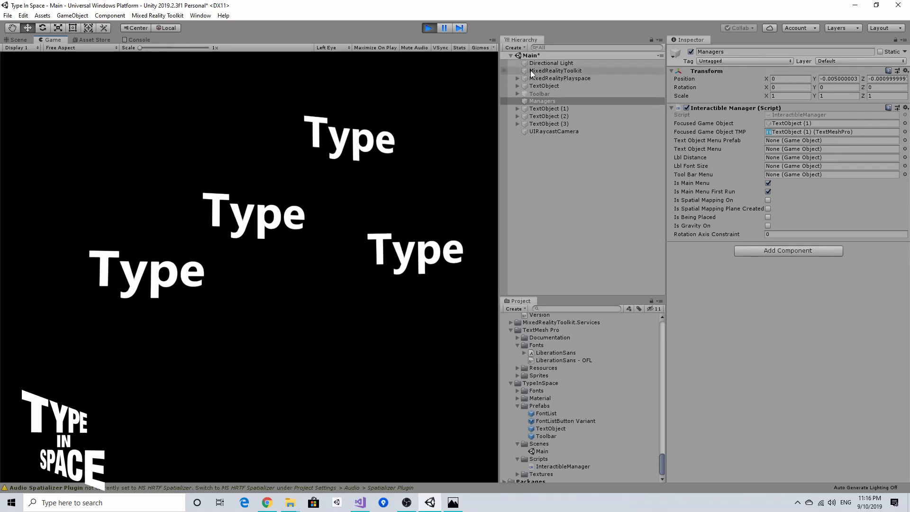
click(429, 27)
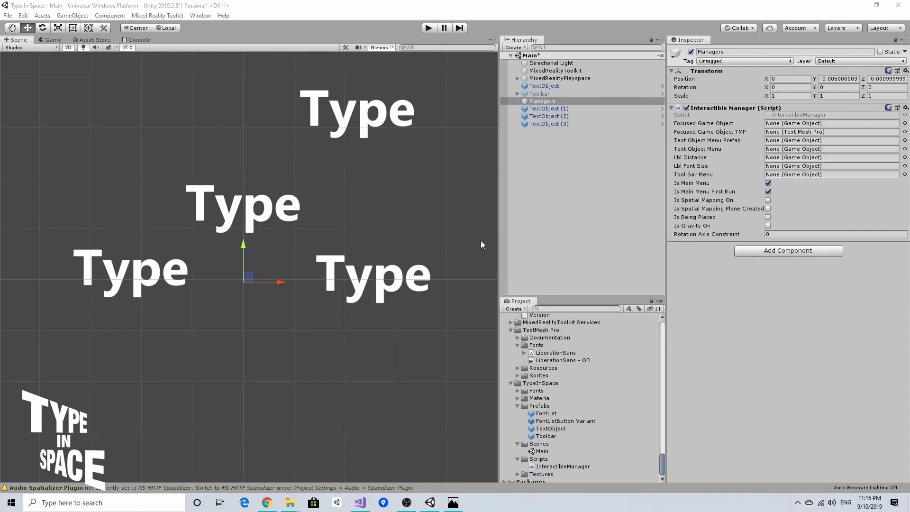
Activate Toolbar in the Main scene and open its prefab to inspect FontList's Change Font script
click(541, 94)
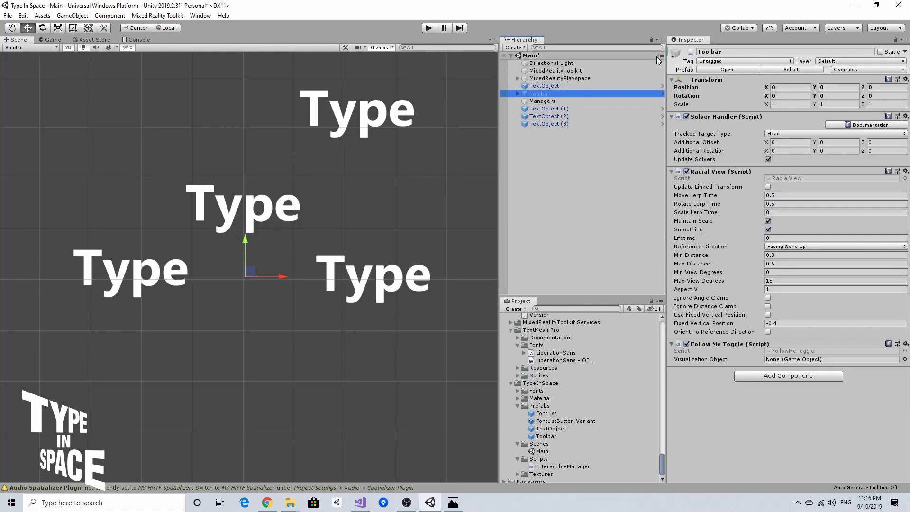
click(691, 52)
click(691, 52)
click(691, 52)
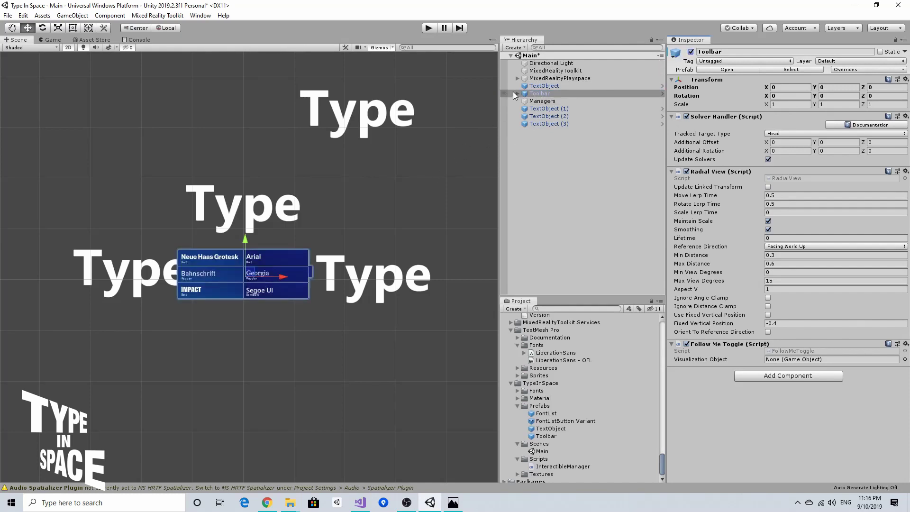
click(659, 94)
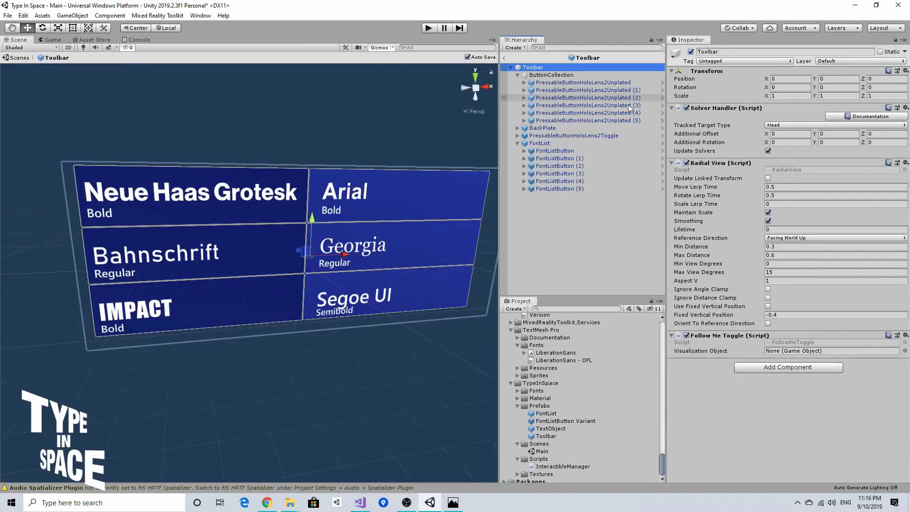
click(540, 144)
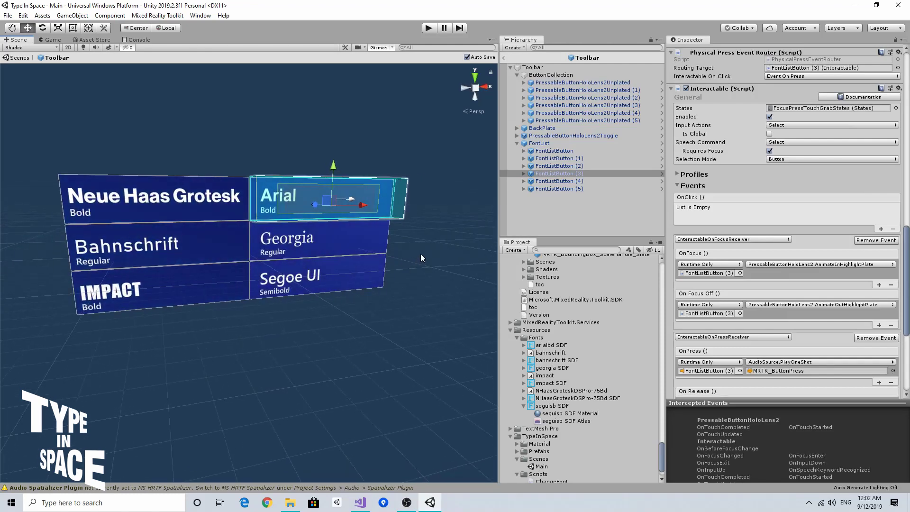
click(597, 144)
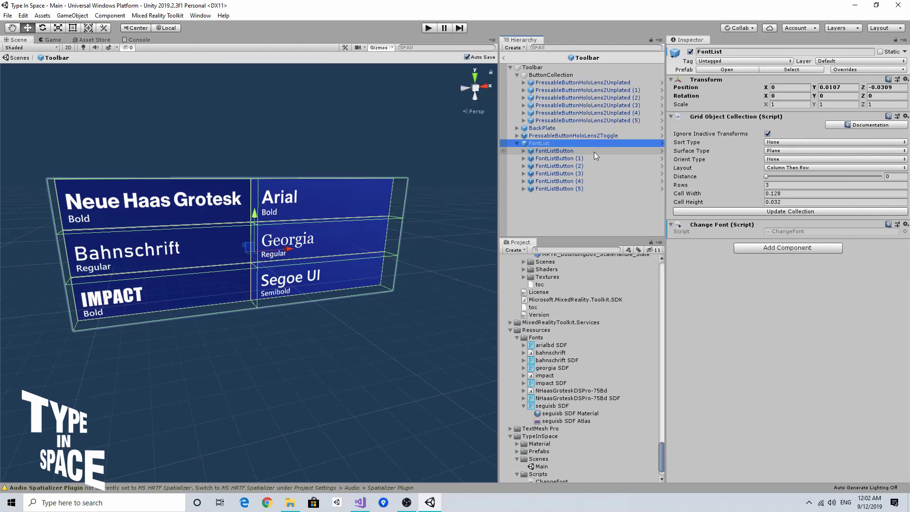
Add an OnClick event to the Arial button, FontListButton (3), calling FontList's ChangeFont.ChangeFontWithName with the value Arial
click(589, 174)
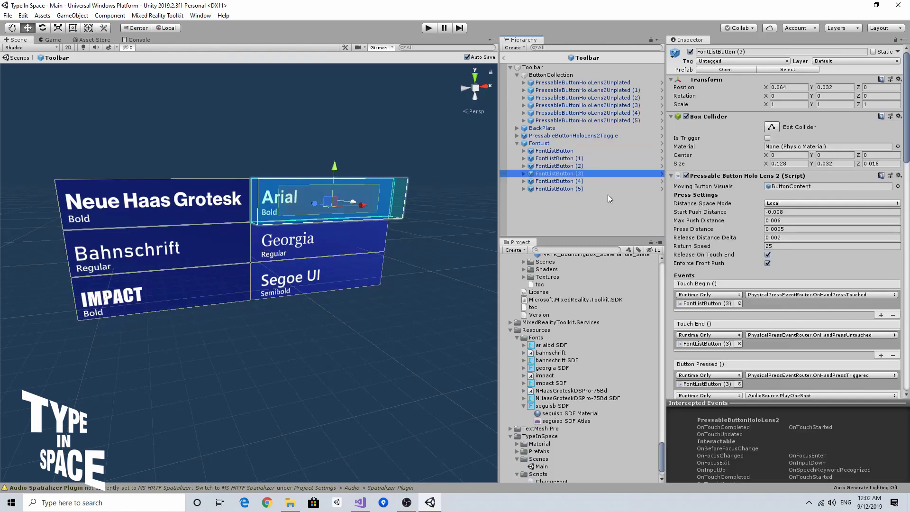
scroll(778, 230, down, 10)
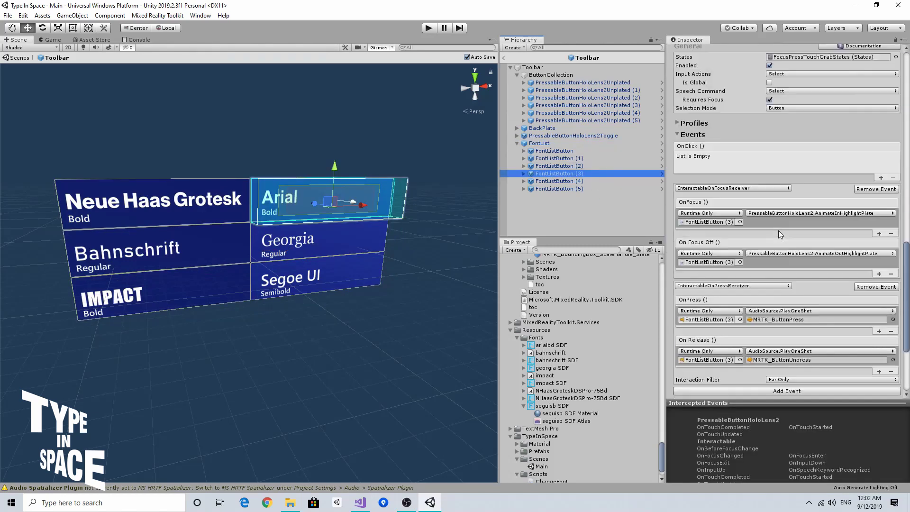
drag(906, 251, 905, 206)
drag(904, 206, 903, 226)
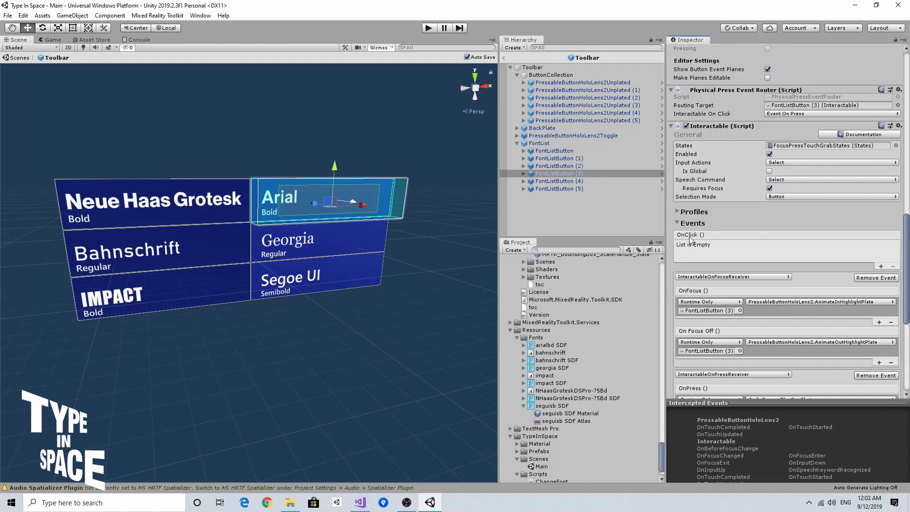
click(880, 267)
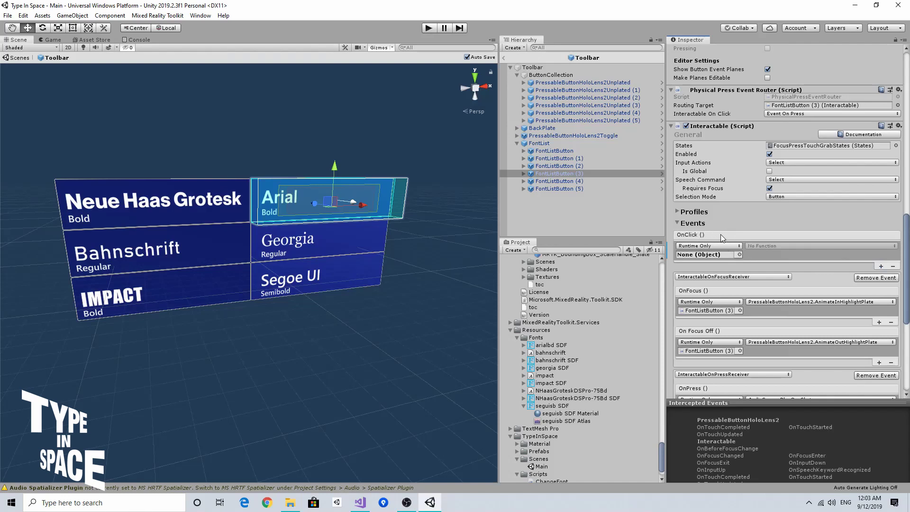
drag(555, 174, 716, 259)
click(783, 246)
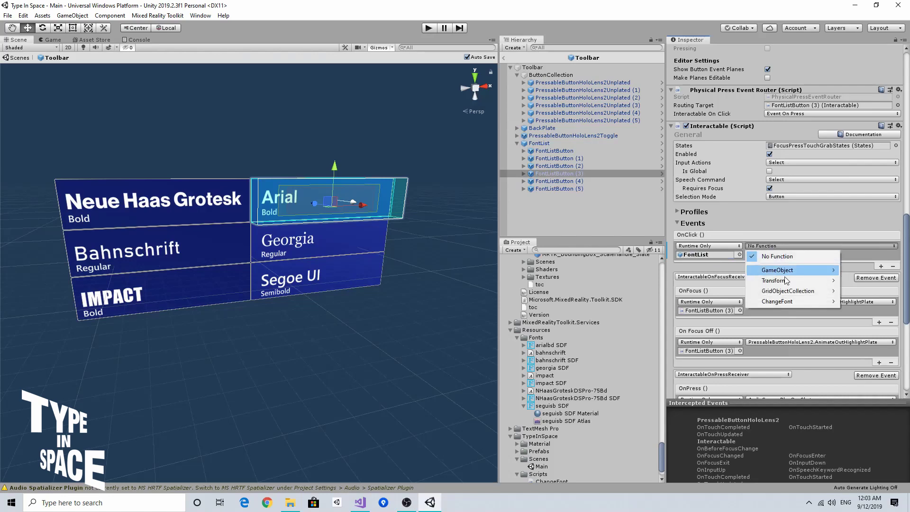
mouse_move(784, 302)
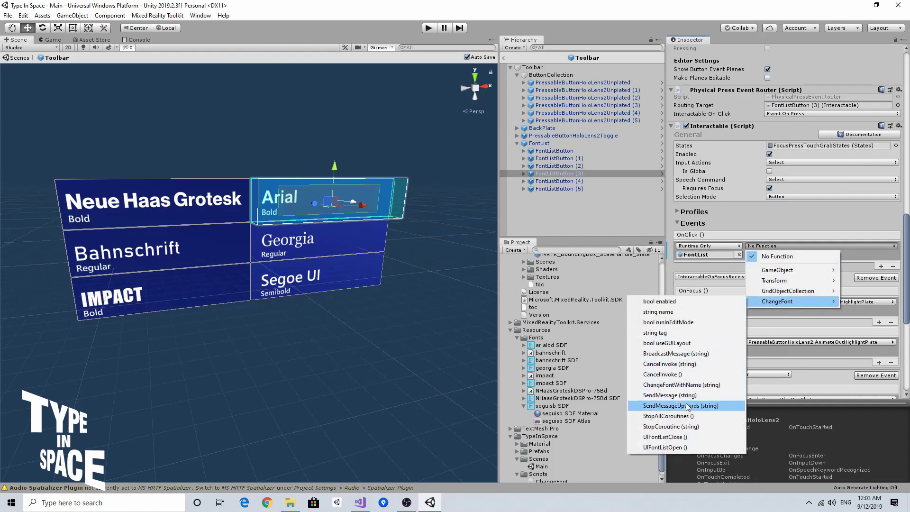
click(692, 386)
click(771, 256)
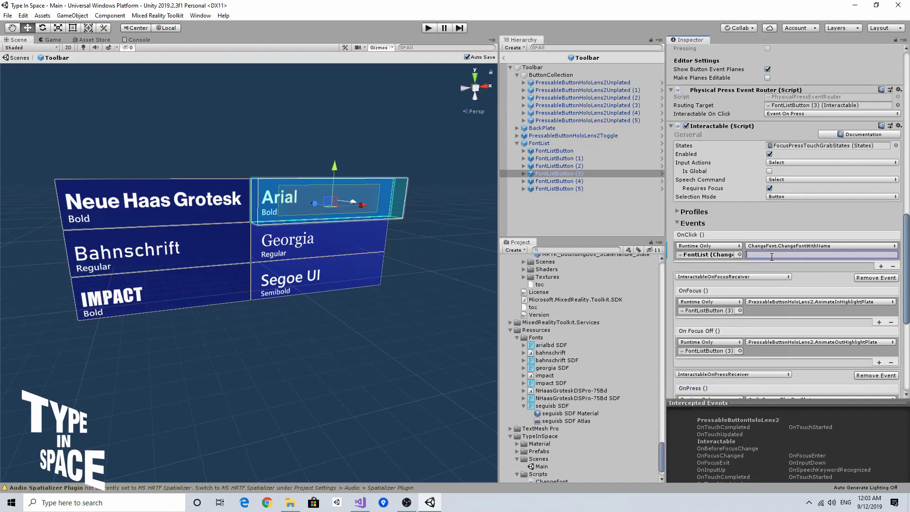
text(Arial)
Add an OnClick event to the Georgia button, FontListButton (4), calling FontList's ChangeFont.ChangeFontWithName with the value Georgia
click(585, 180)
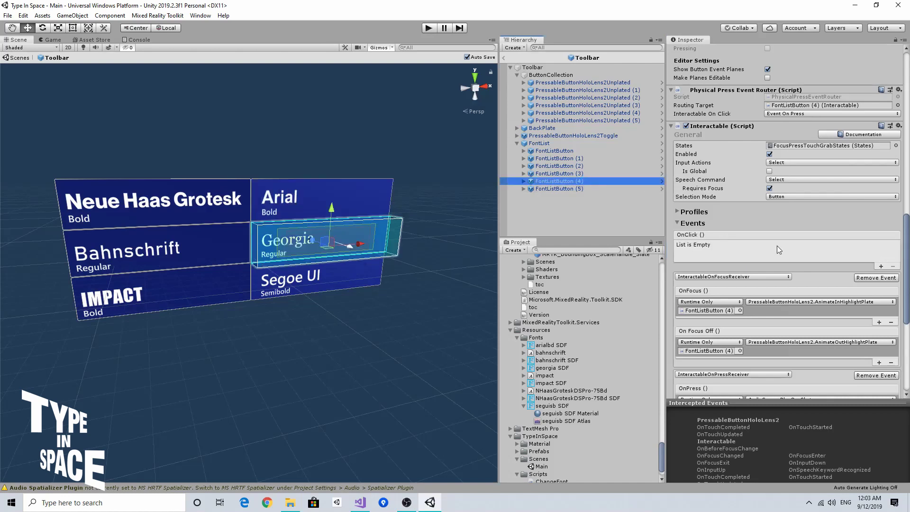
click(881, 266)
drag(540, 142, 697, 255)
click(816, 246)
mouse_move(791, 301)
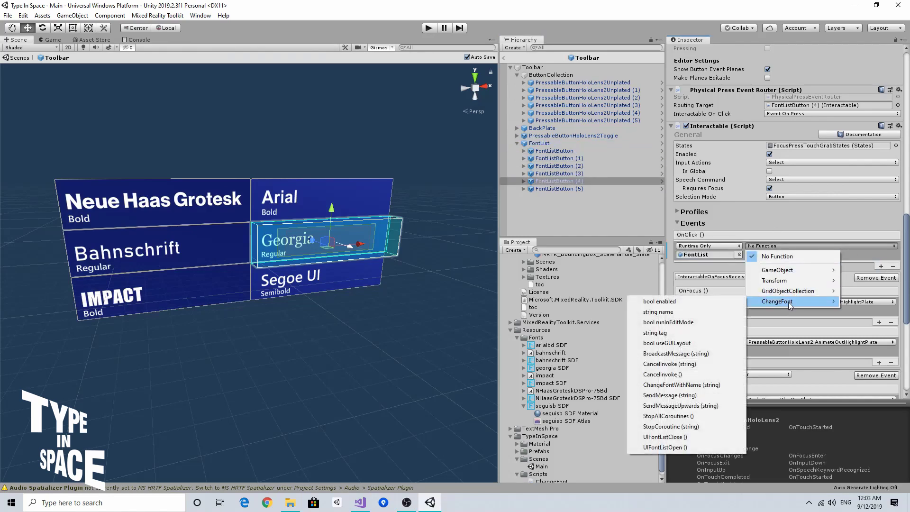
click(688, 386)
click(783, 256)
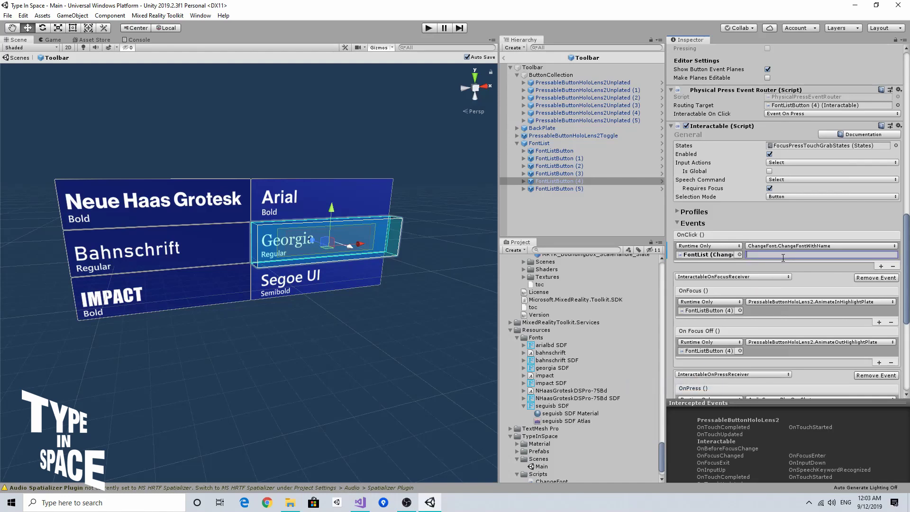
text(Georgia)
Add an OnClick event to the Segoe UI button, FontListButton (5), calling FontList's ChangeFont.ChangeFontWithName with the value SegoeUI
click(573, 189)
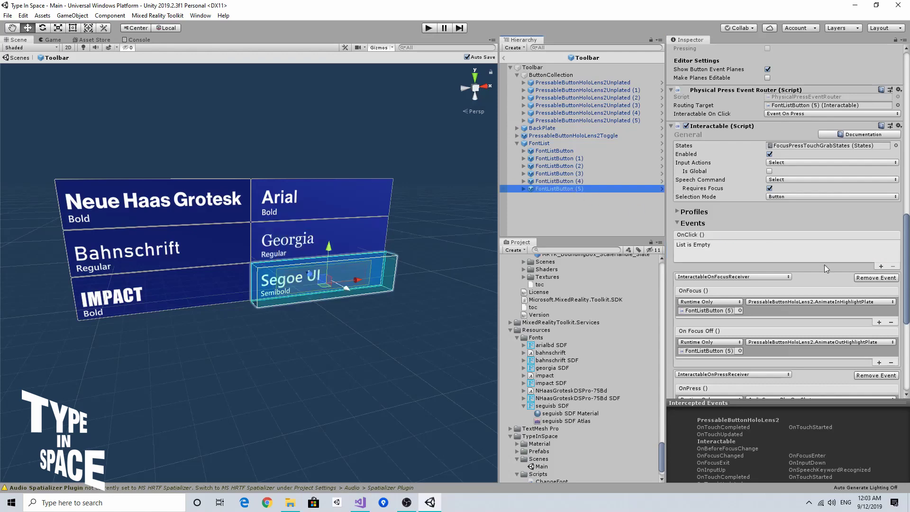
click(881, 266)
drag(539, 143, 695, 256)
click(789, 247)
mouse_move(783, 302)
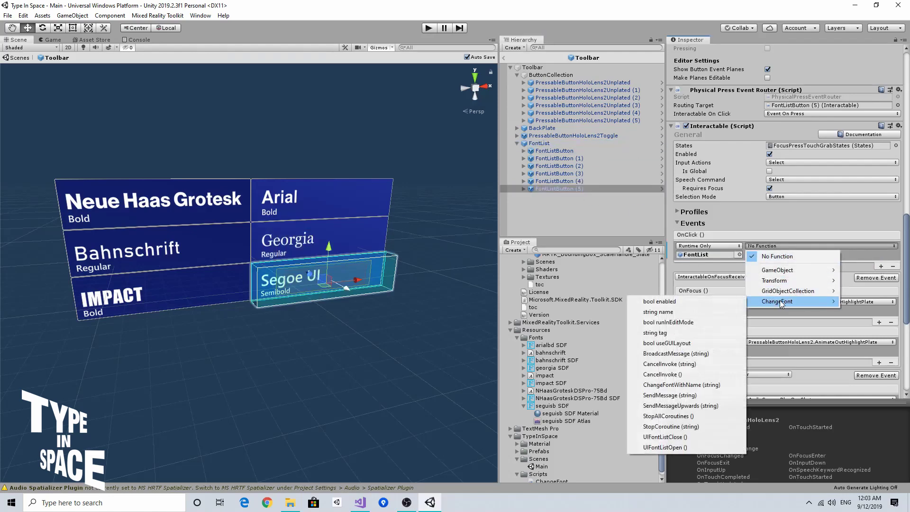
click(702, 385)
click(773, 254)
text(S)
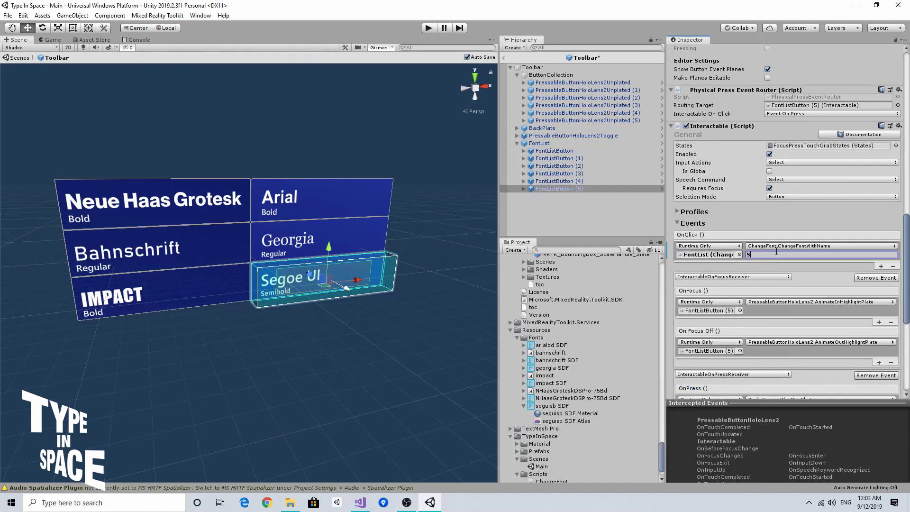
text(egoeUI)
Deactivate the FontList object in the Toolbar prefab and run the scene
click(587, 145)
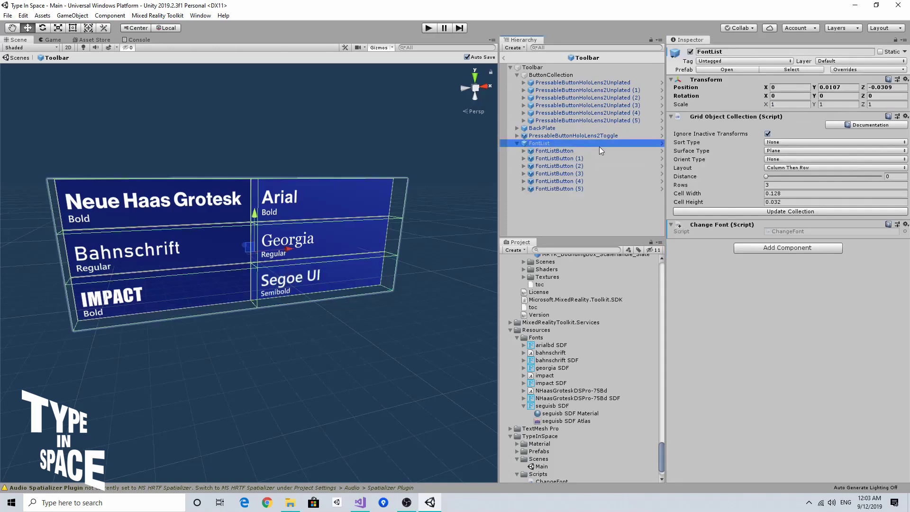
click(691, 51)
click(428, 28)
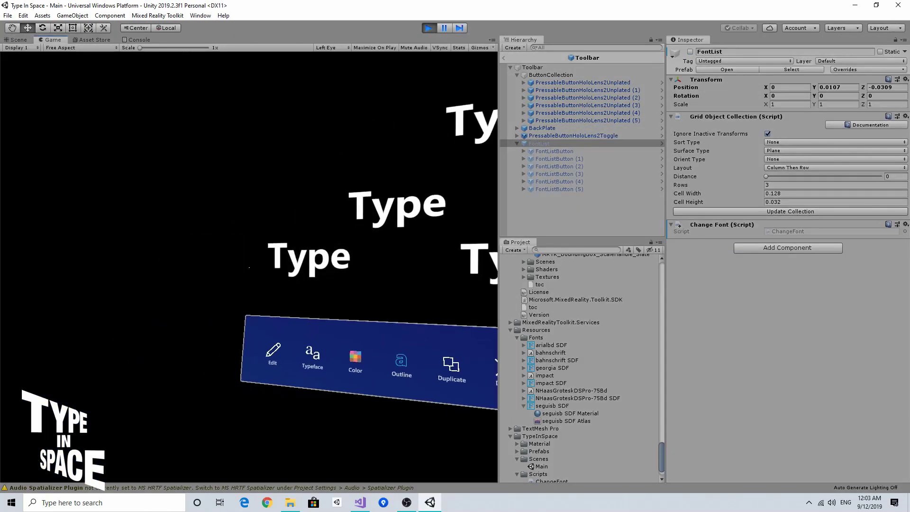
Pull the uppermost Type text object closer with the simulated hand and open the typeface list from the toolbar's Typeface button
right_drag(260, 180, 355, 220)
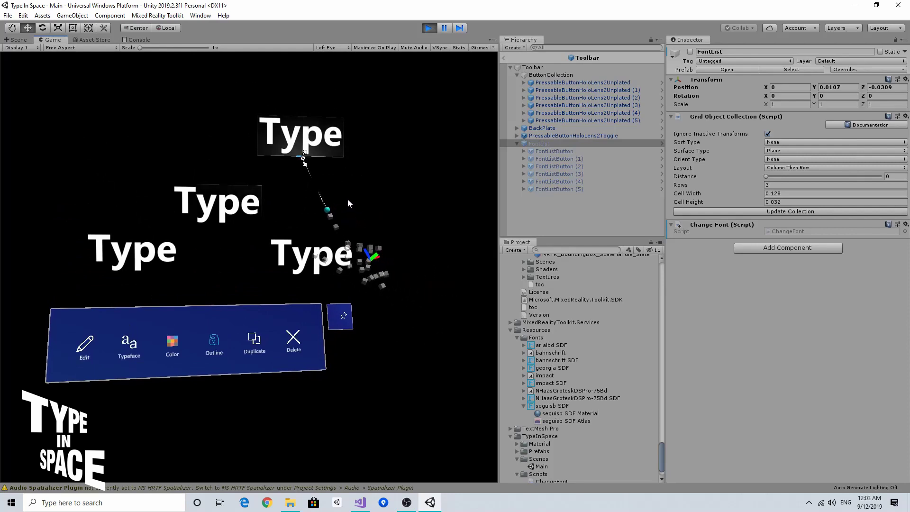
drag(348, 178, 290, 296)
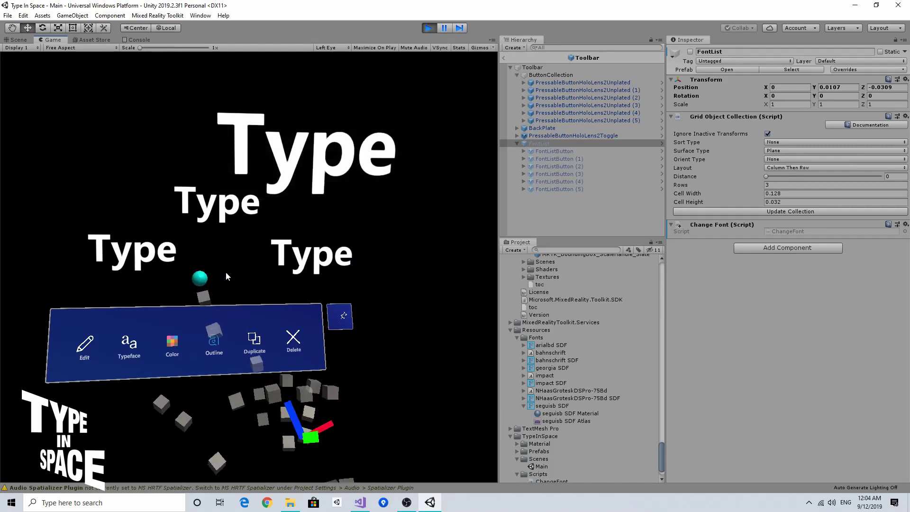
key(w)
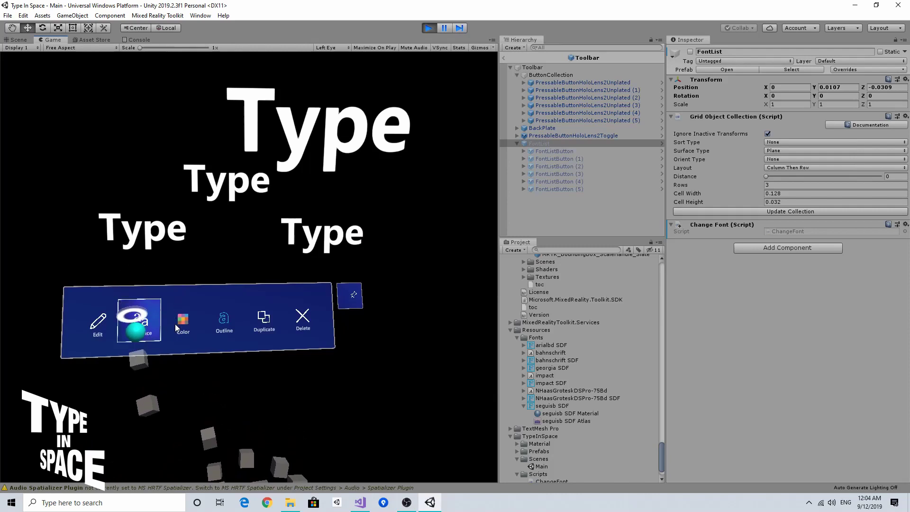
key(s)
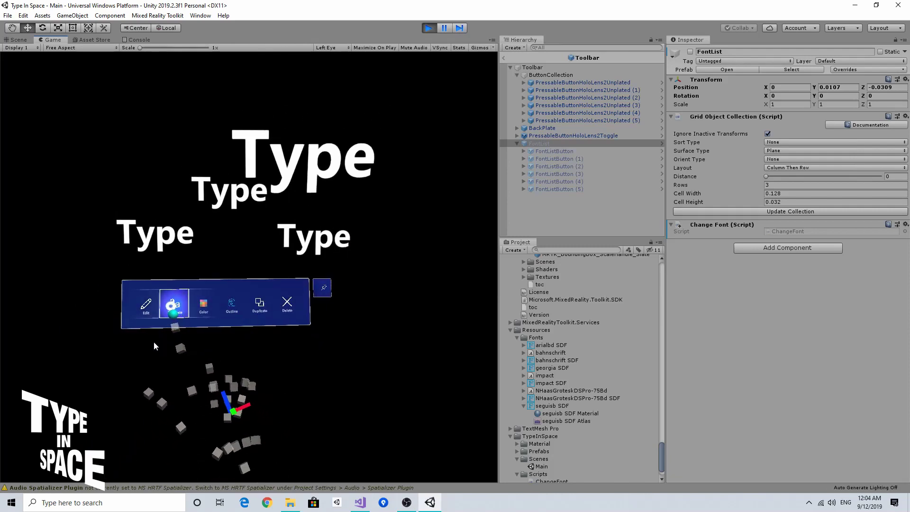
click(153, 341)
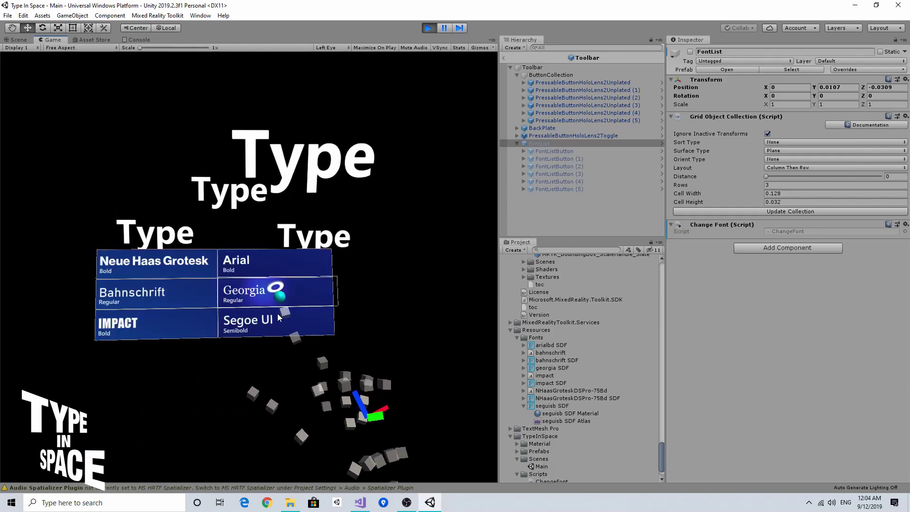
Test the font buttons on the selected text object with the simulated hand, including Georgia, Bahnschrift, Impact and Segoe UI, ending on Impact
click(261, 294)
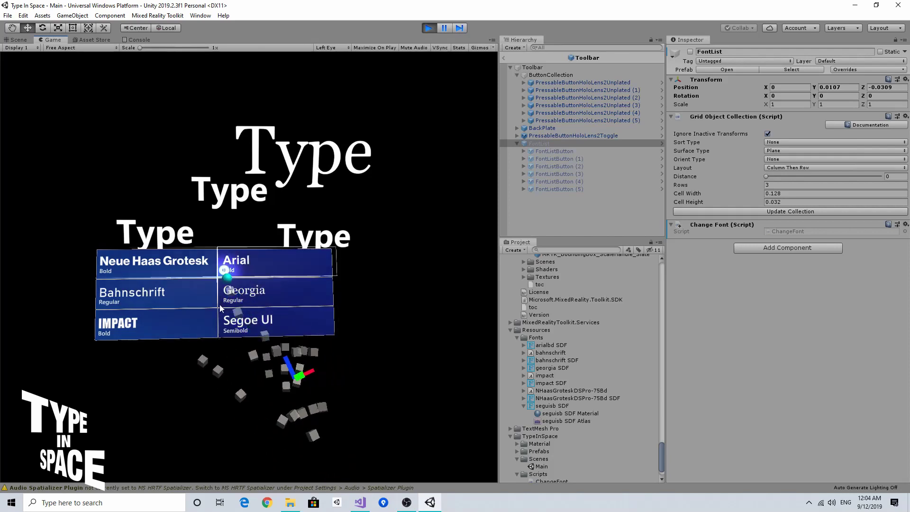
click(169, 325)
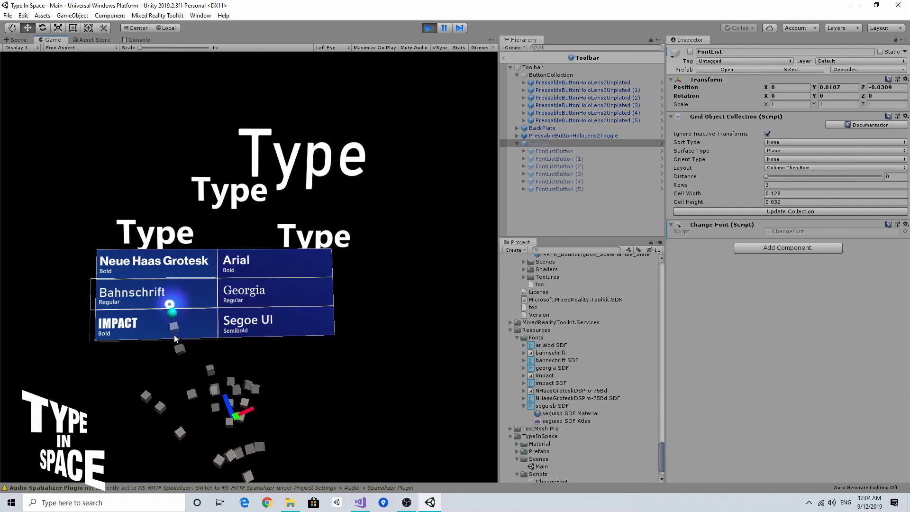
click(169, 355)
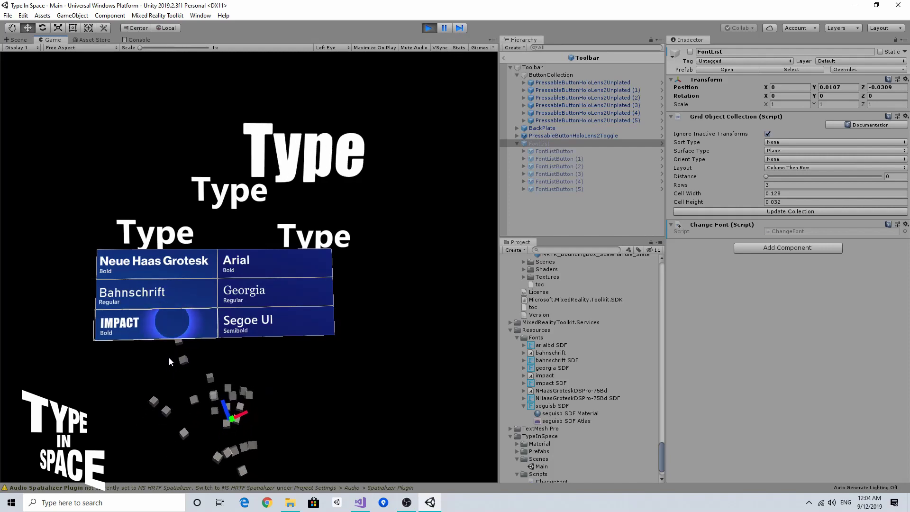
click(192, 289)
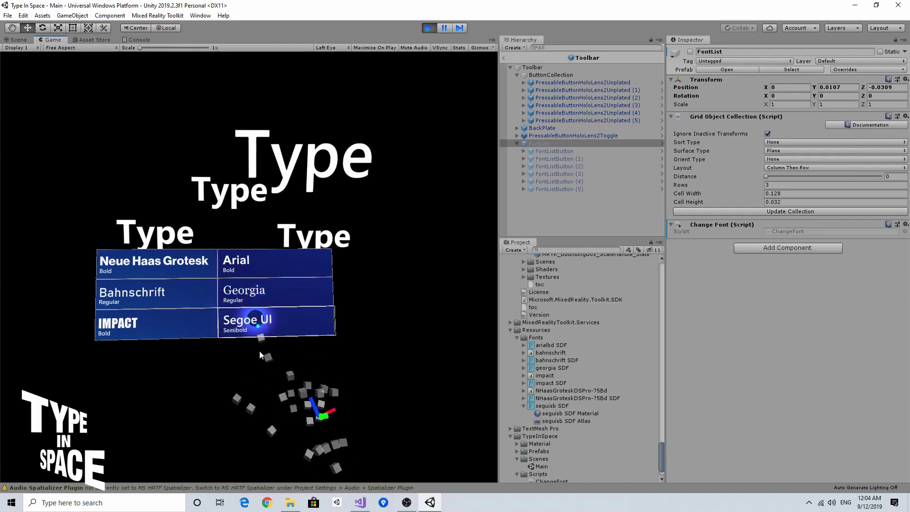
click(249, 316)
click(153, 346)
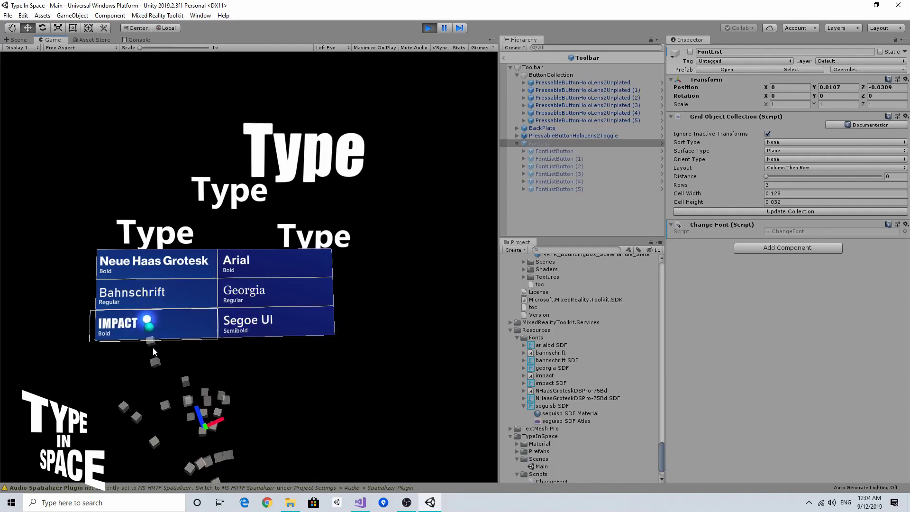